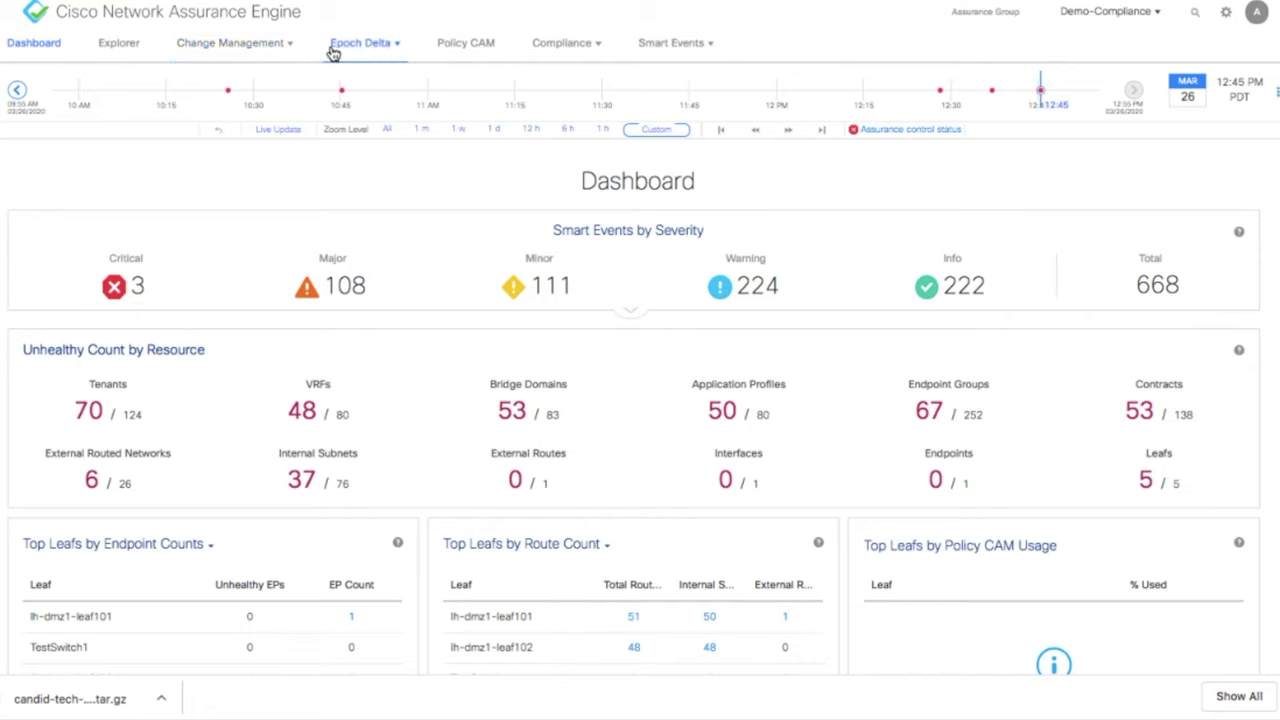
Step: From the Epoch Delta menu, go to Manage Delta Analysis, which lists delta-1-3 and delta-1-2
left_click(368, 48)
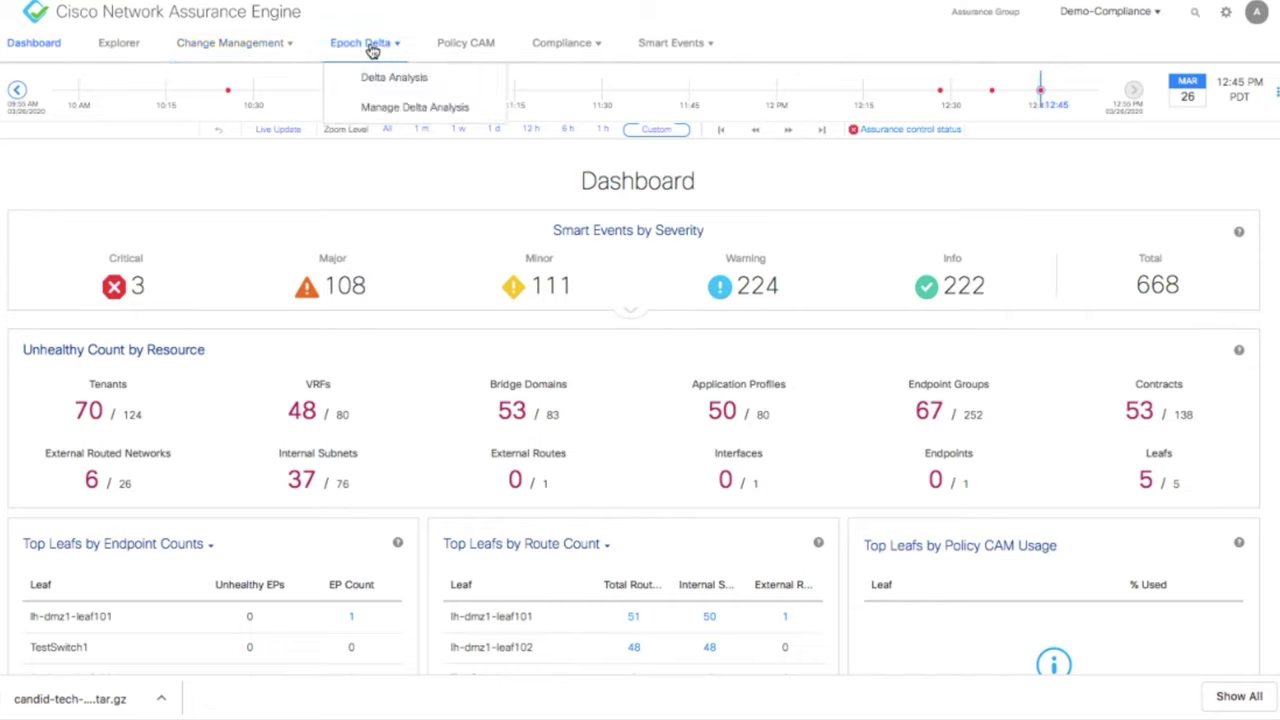
left_click(398, 110)
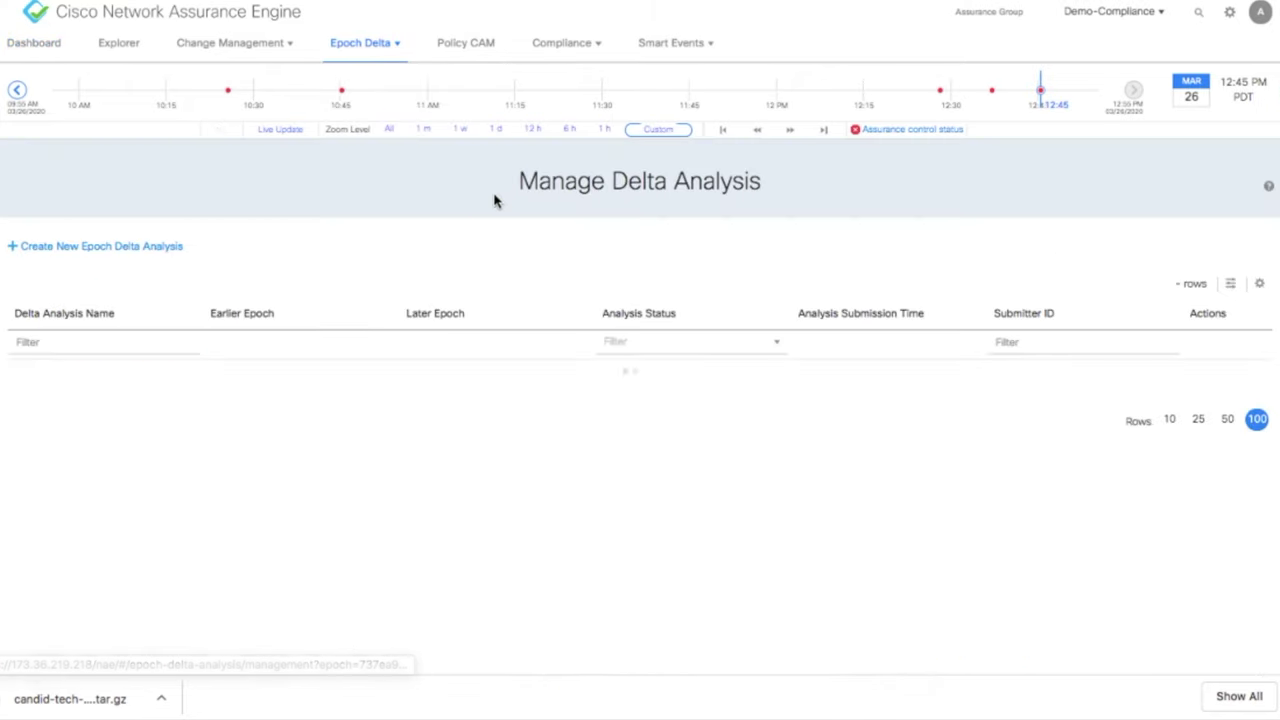
Step: Start a new delta analysis named 'demo' with its earlier epoch at 12:28:09 PM
left_click(145, 248)
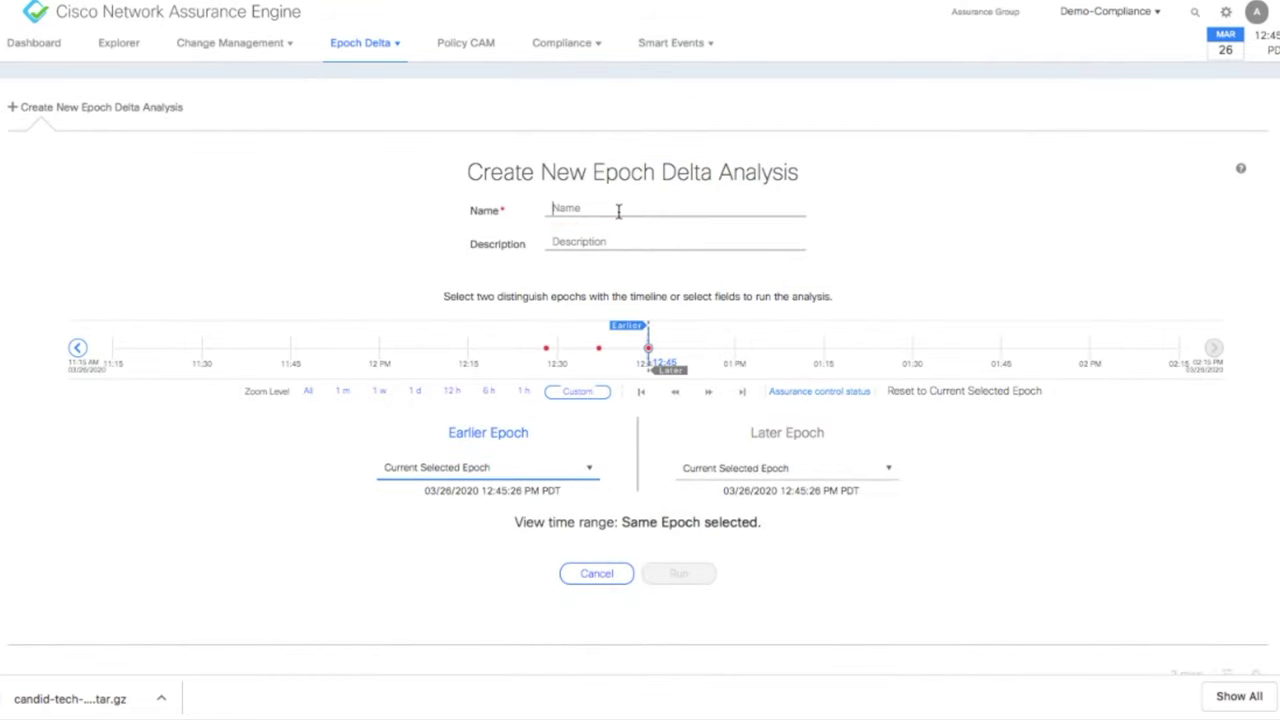
type("demo")
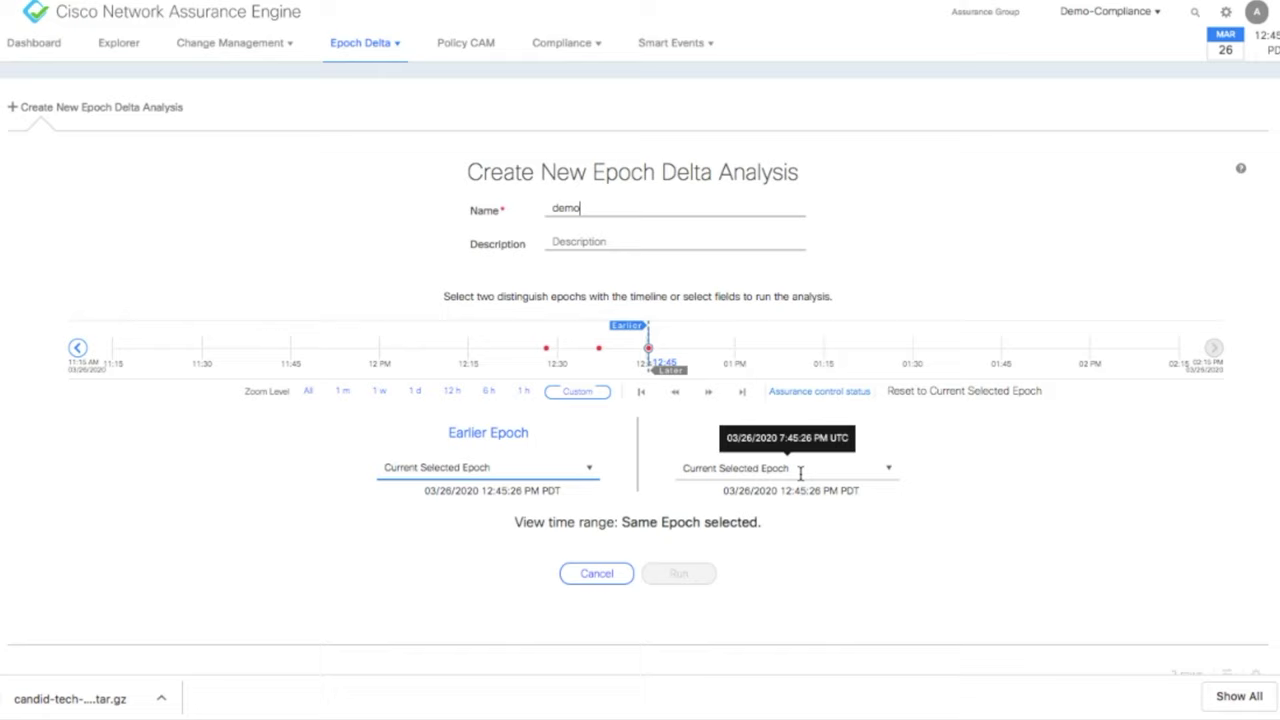
left_click(440, 465)
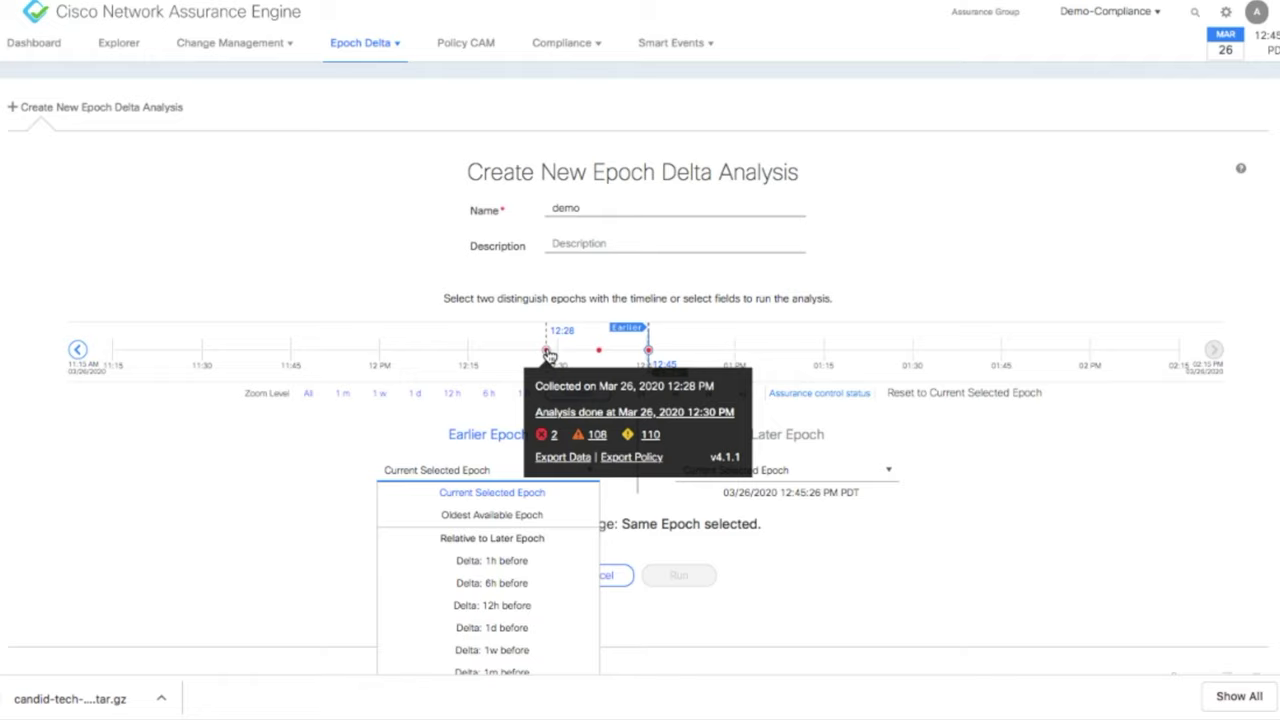
left_click(547, 355)
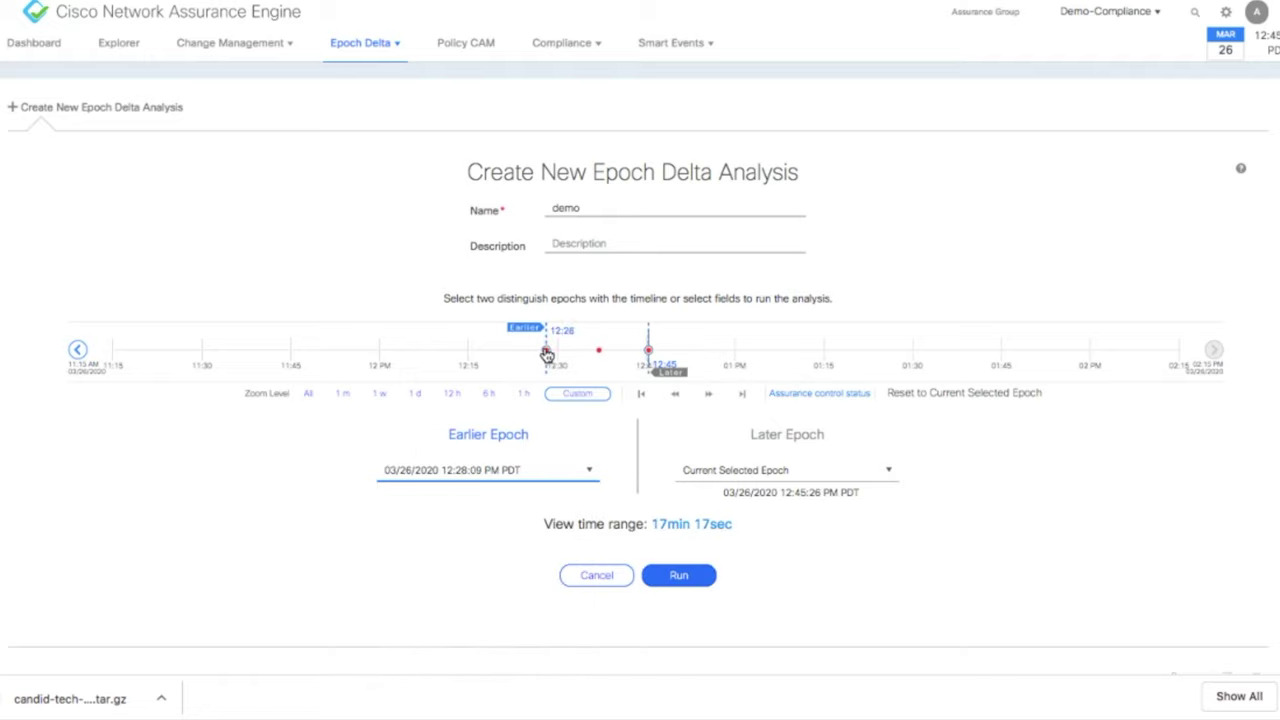
left_click(399, 466)
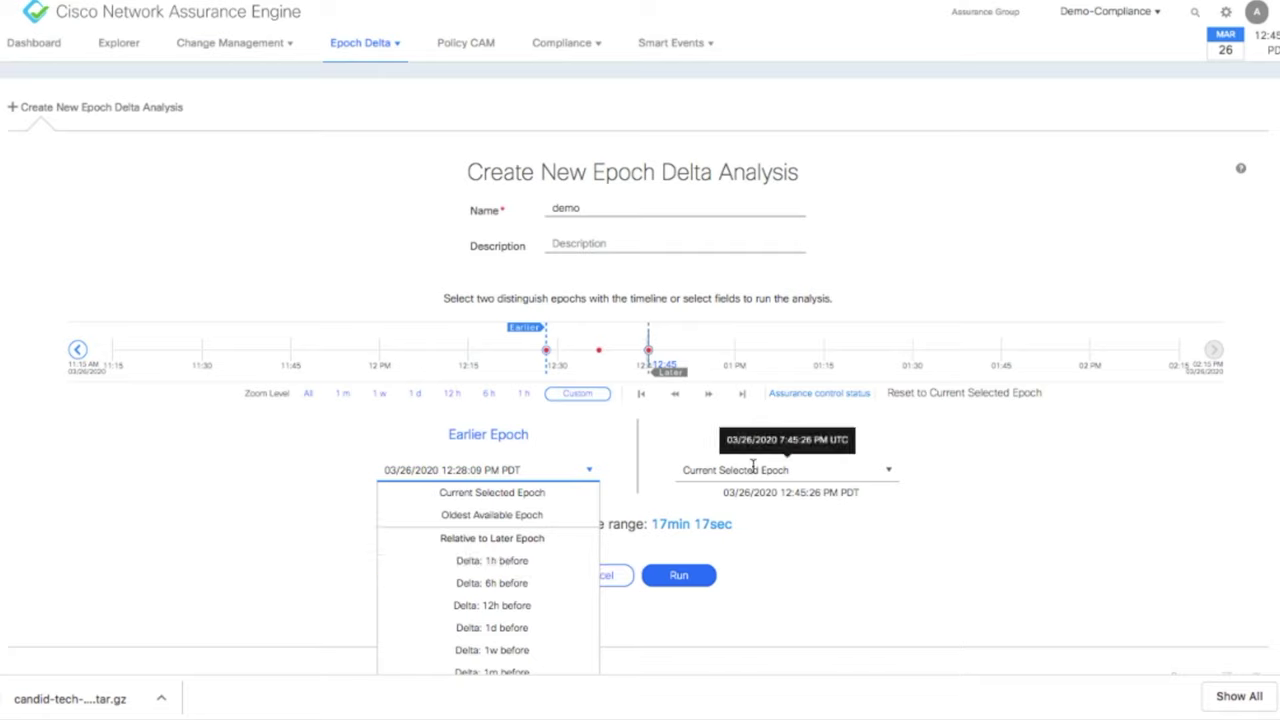
left_click(713, 466)
Step: Set the demo later epoch to 12:37:04 PM (8min 55sec range) and run it
left_click(703, 463)
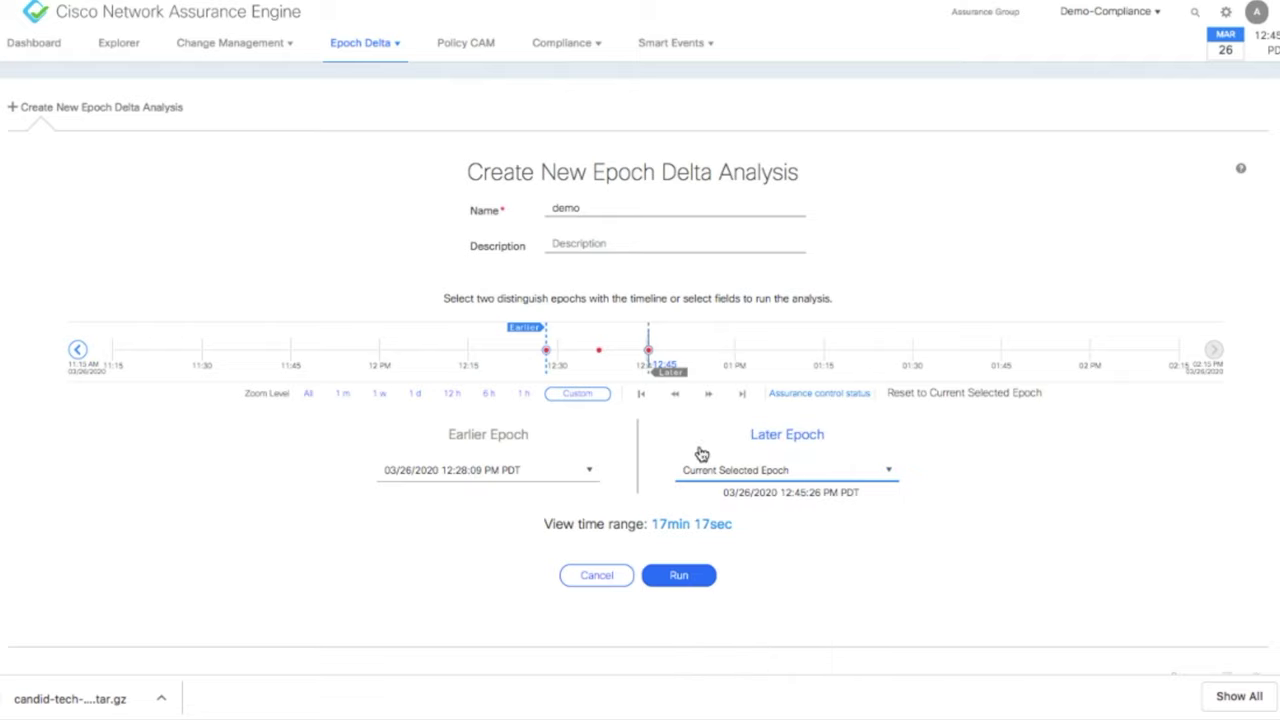
left_click(741, 460)
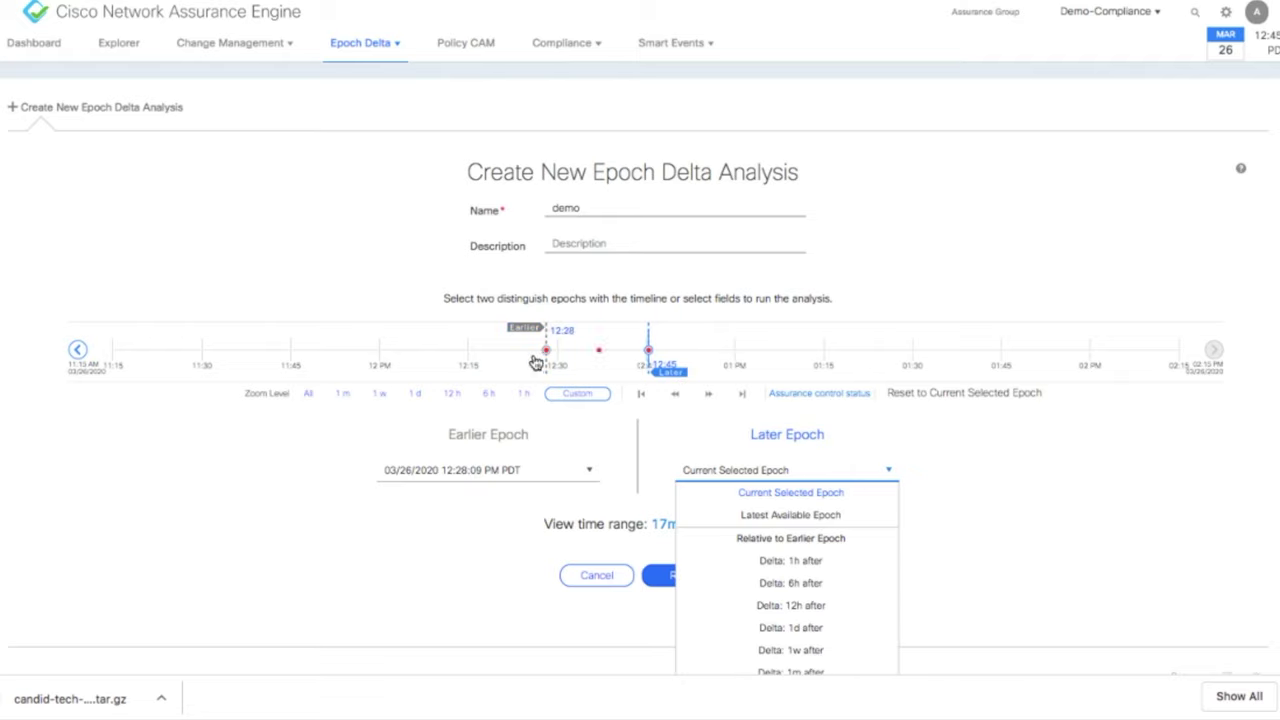
left_click(600, 354)
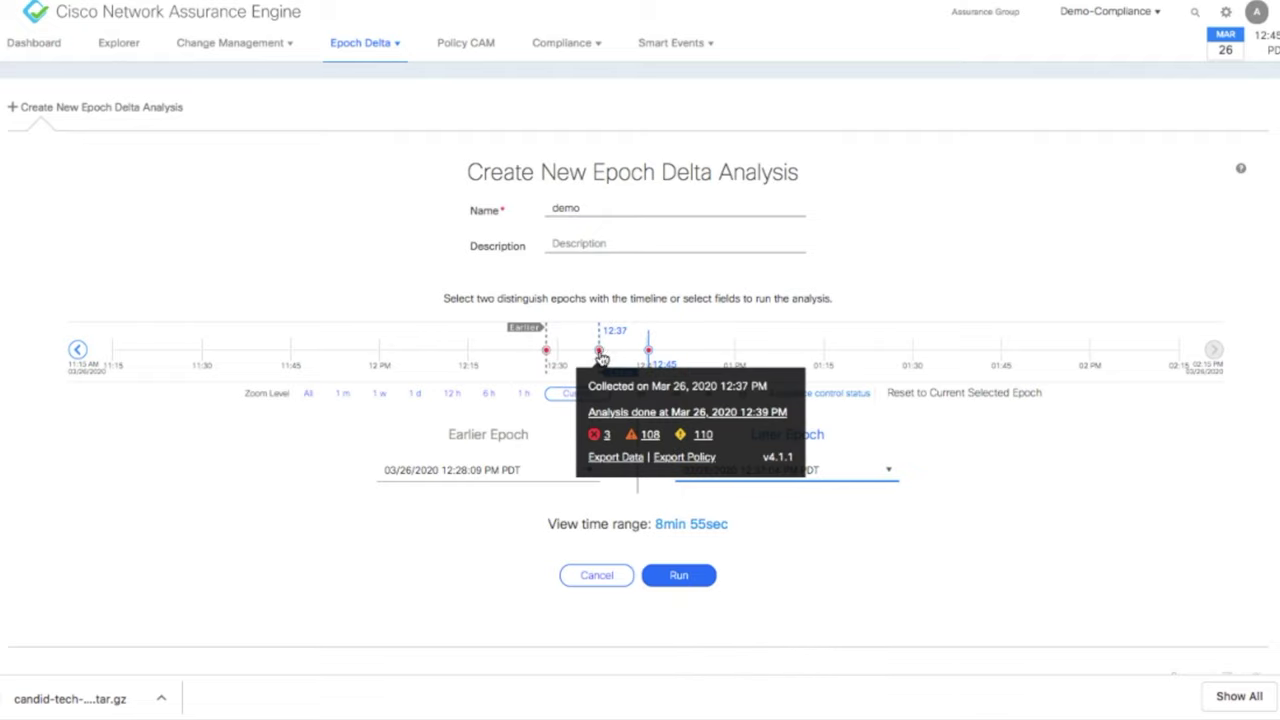
left_click(888, 470)
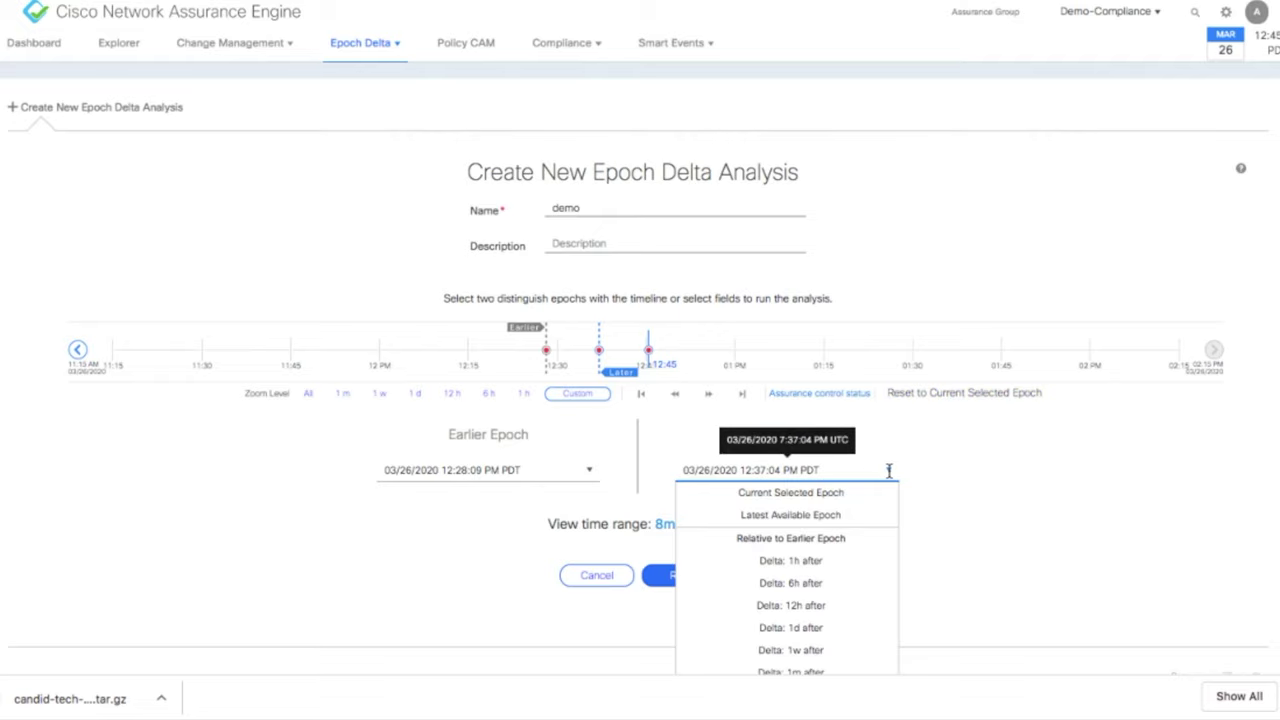
left_click(1040, 546)
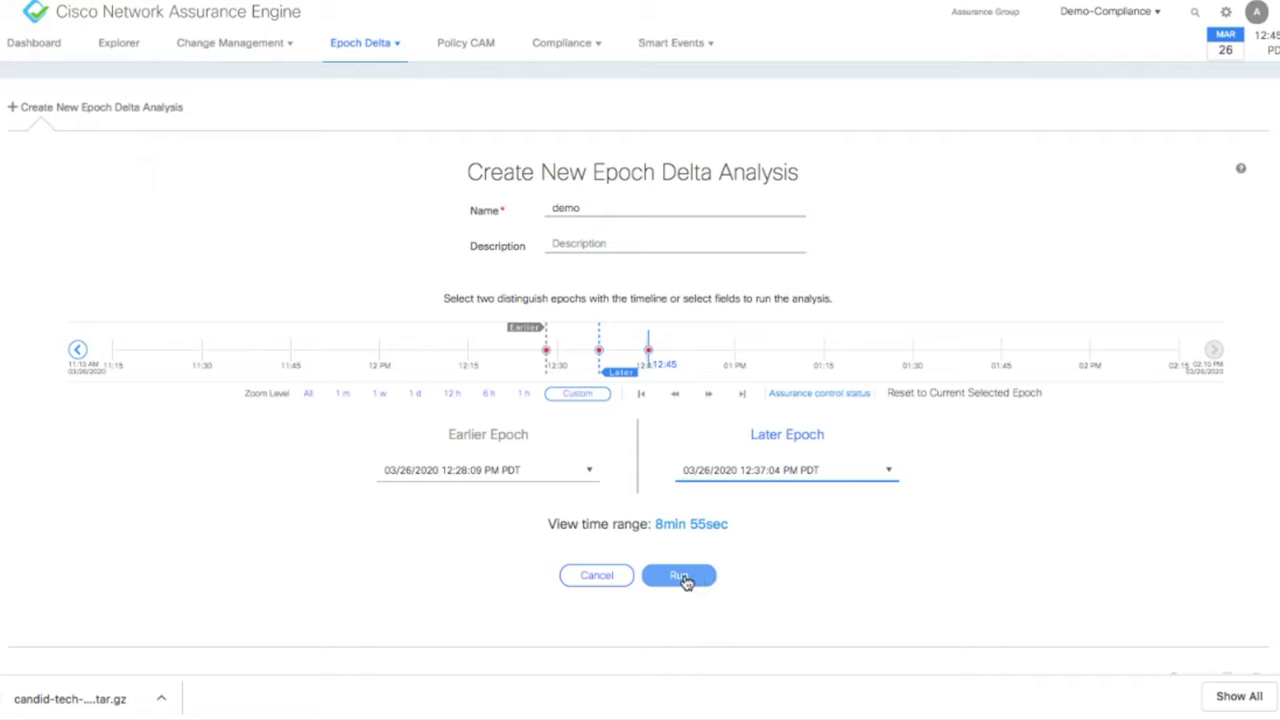
left_click(685, 583)
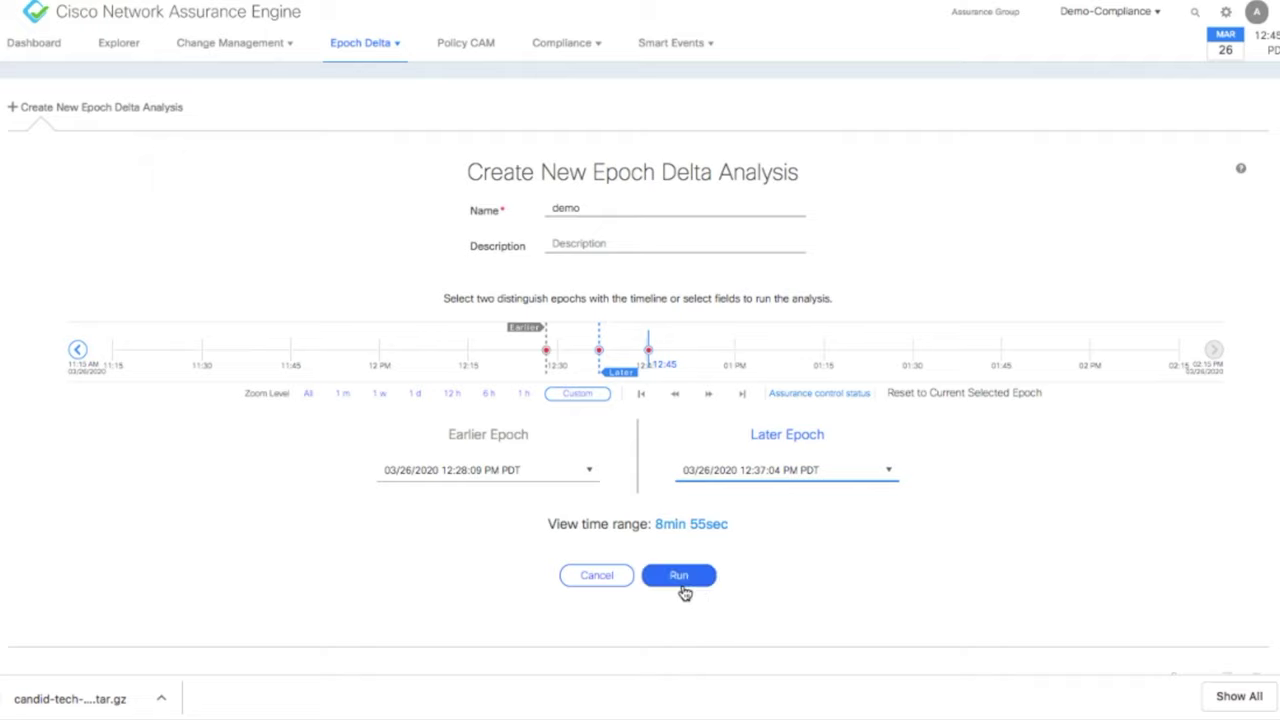
Step: Cancel the demo form and view the delta-1-3 results from its Actions gear
left_click(601, 585)
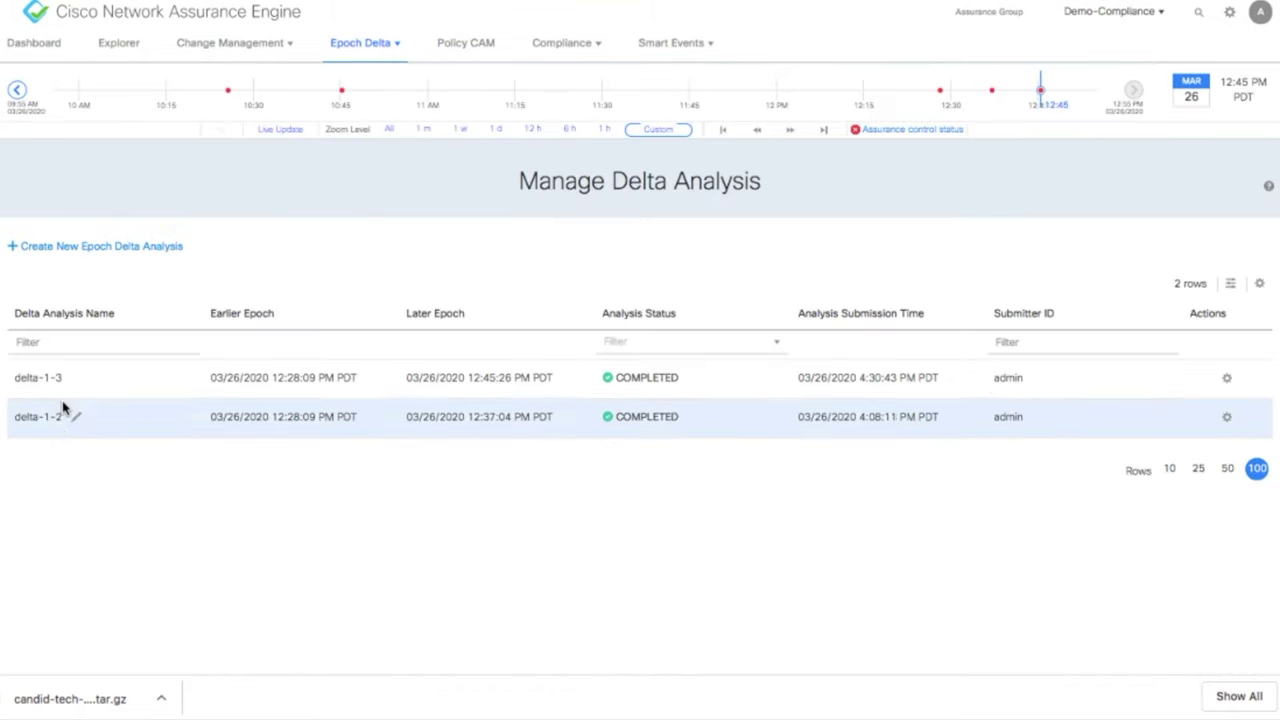
mouse_move(640, 377)
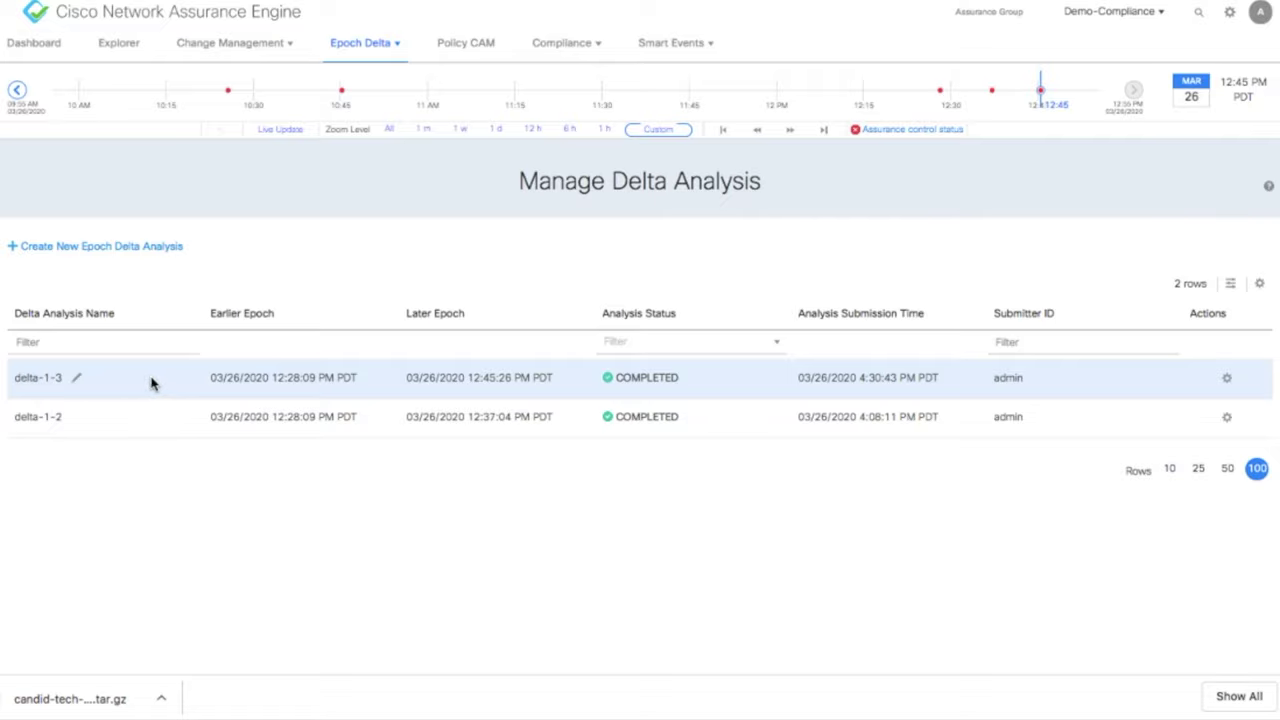
left_click(1228, 380)
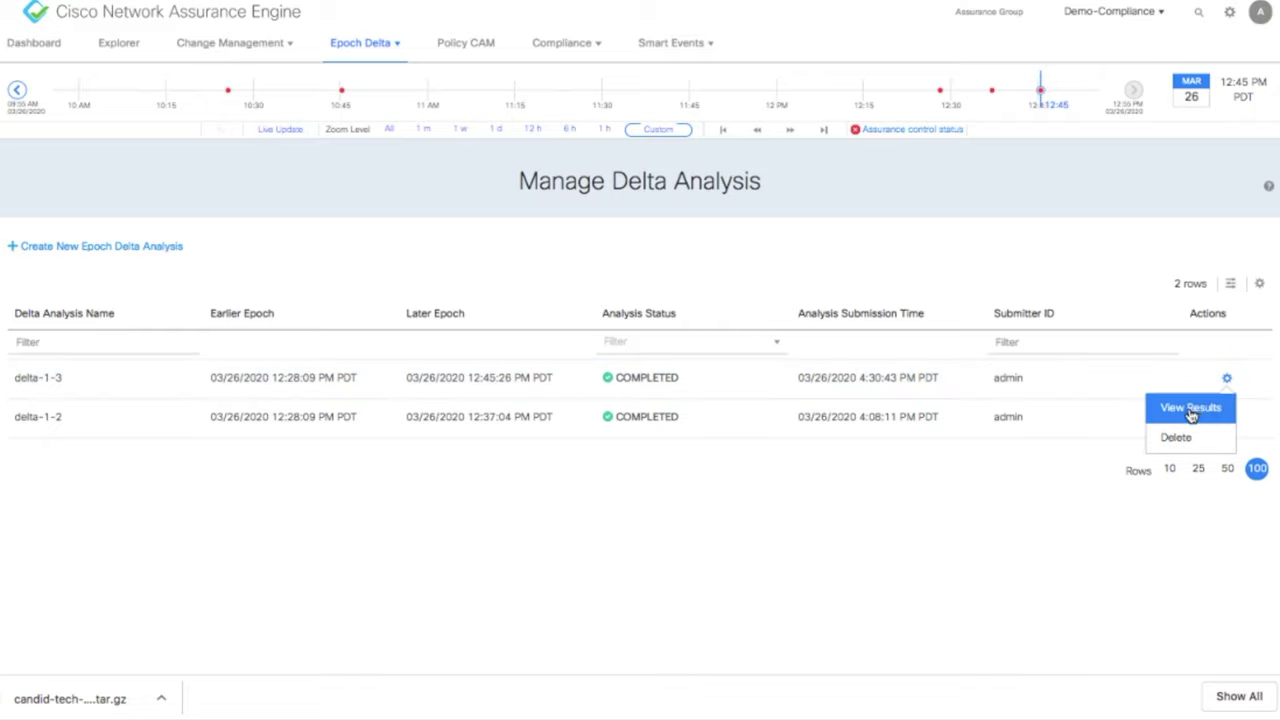
left_click(1188, 412)
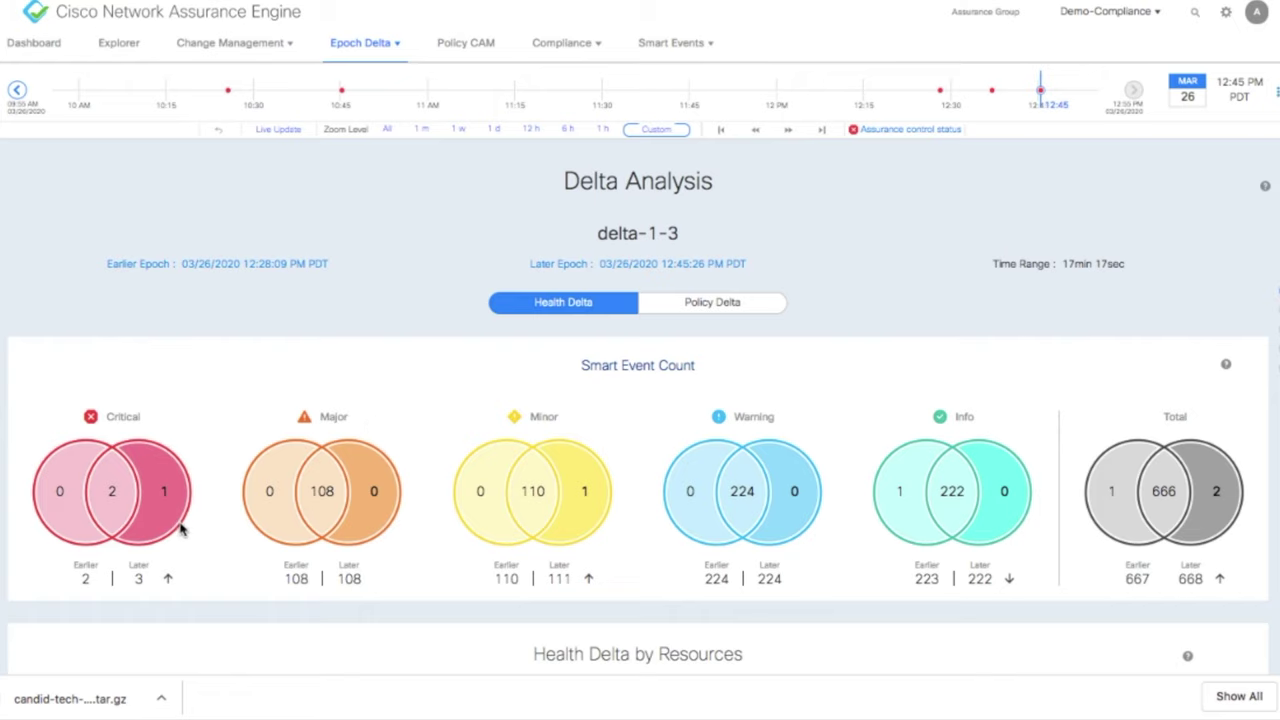
Step: Scroll down to review the delta-1-3 Health Delta Venn charts
scroll(166, 567, "down", 1)
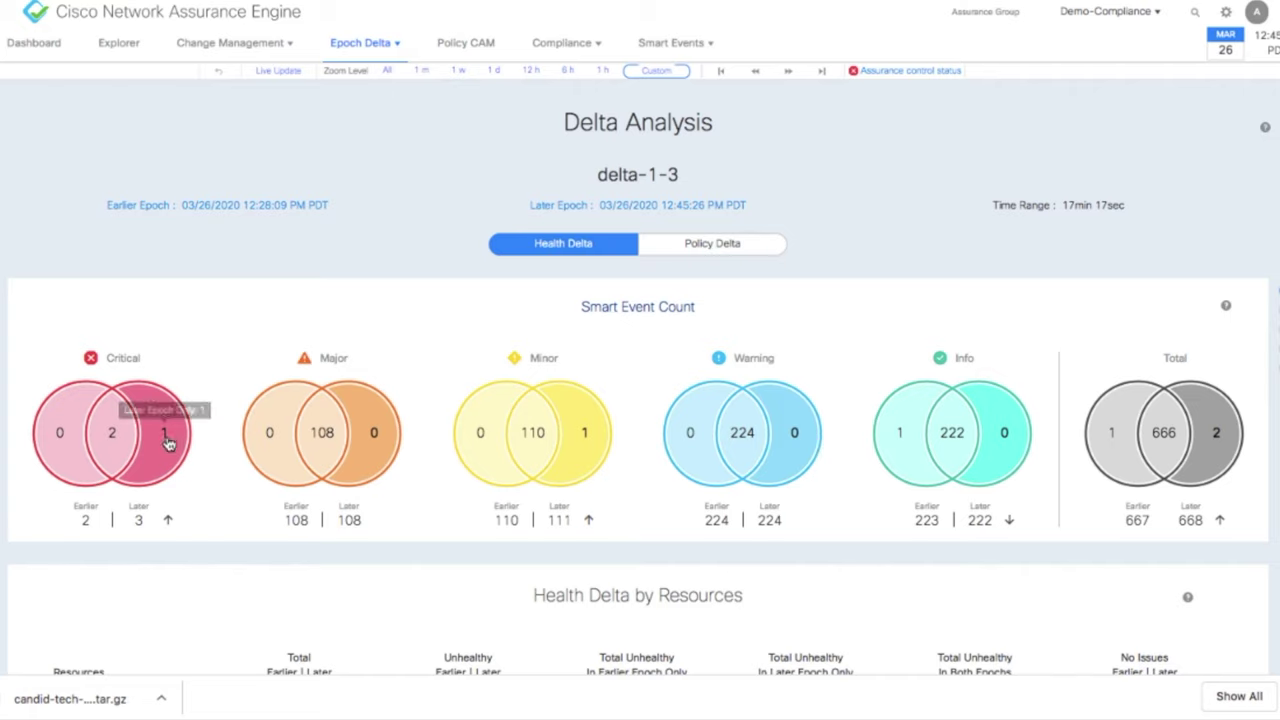
mouse_move(164, 491)
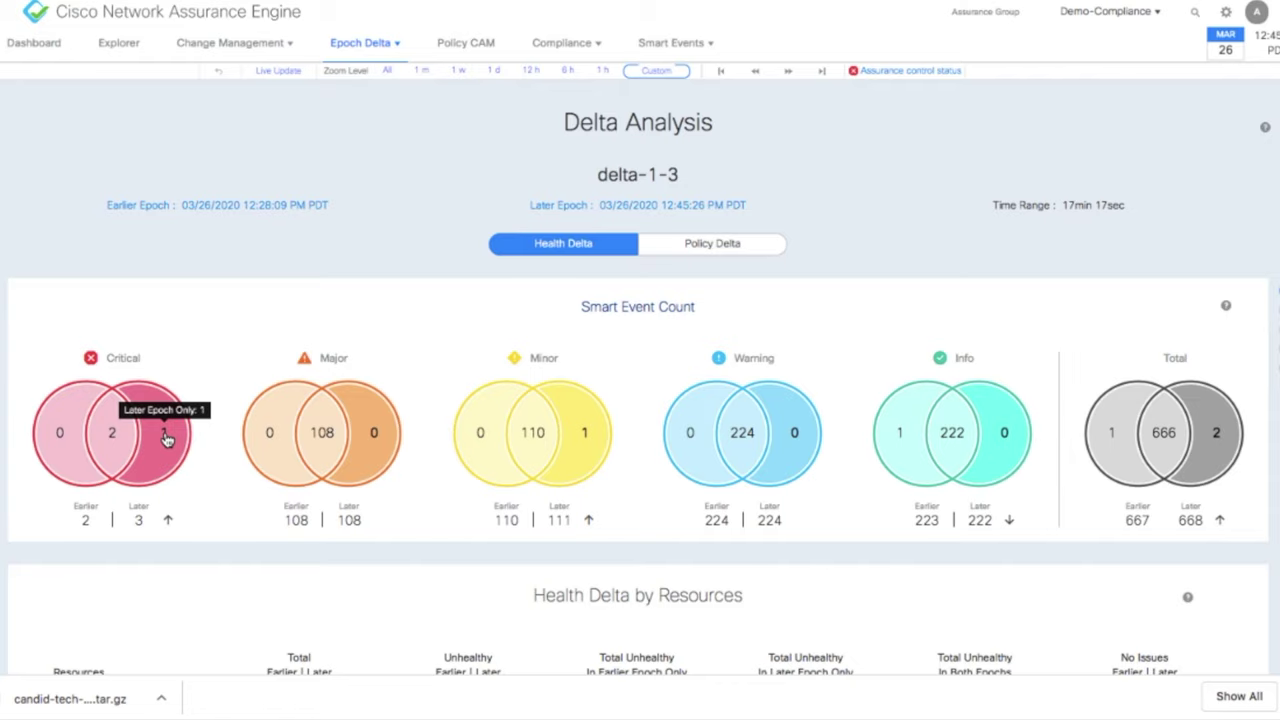
Step: Read the CONFIGURATION_COMPLIANCE_VIOLATED event details for bd-db-1 failing cfg-req-2, then close them
left_click(166, 438)
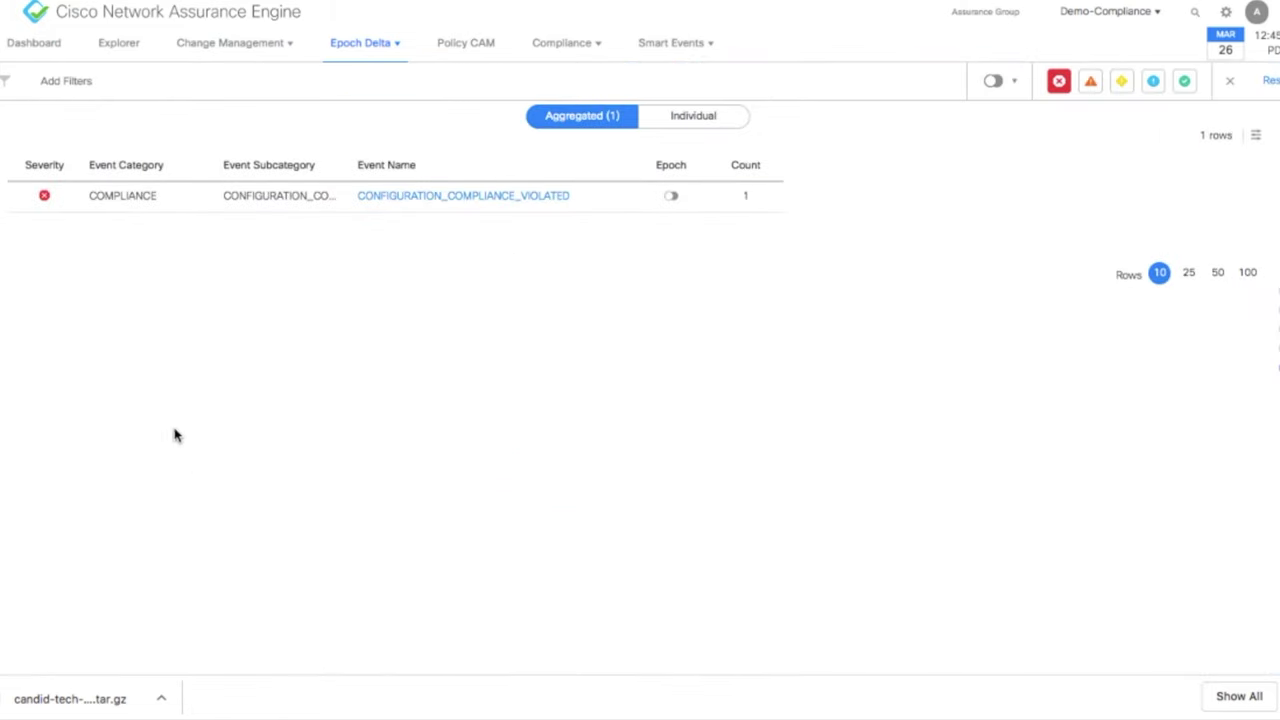
left_click(443, 198)
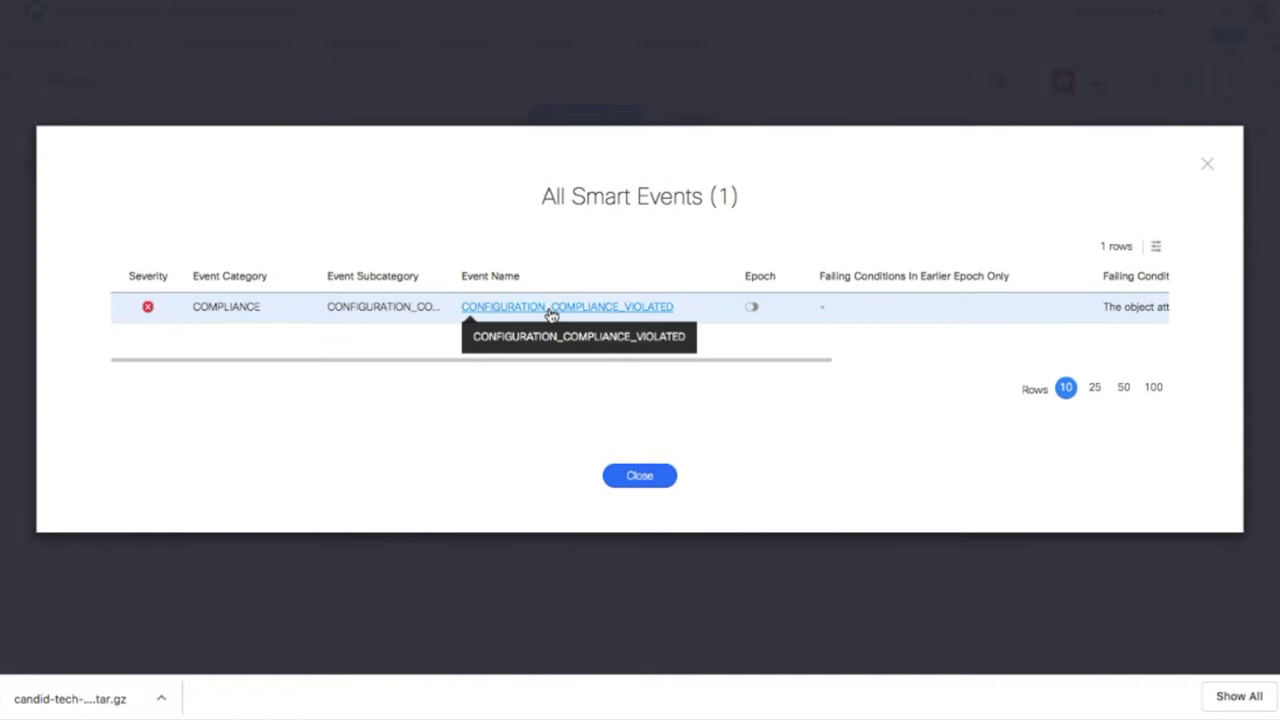
left_click(550, 310)
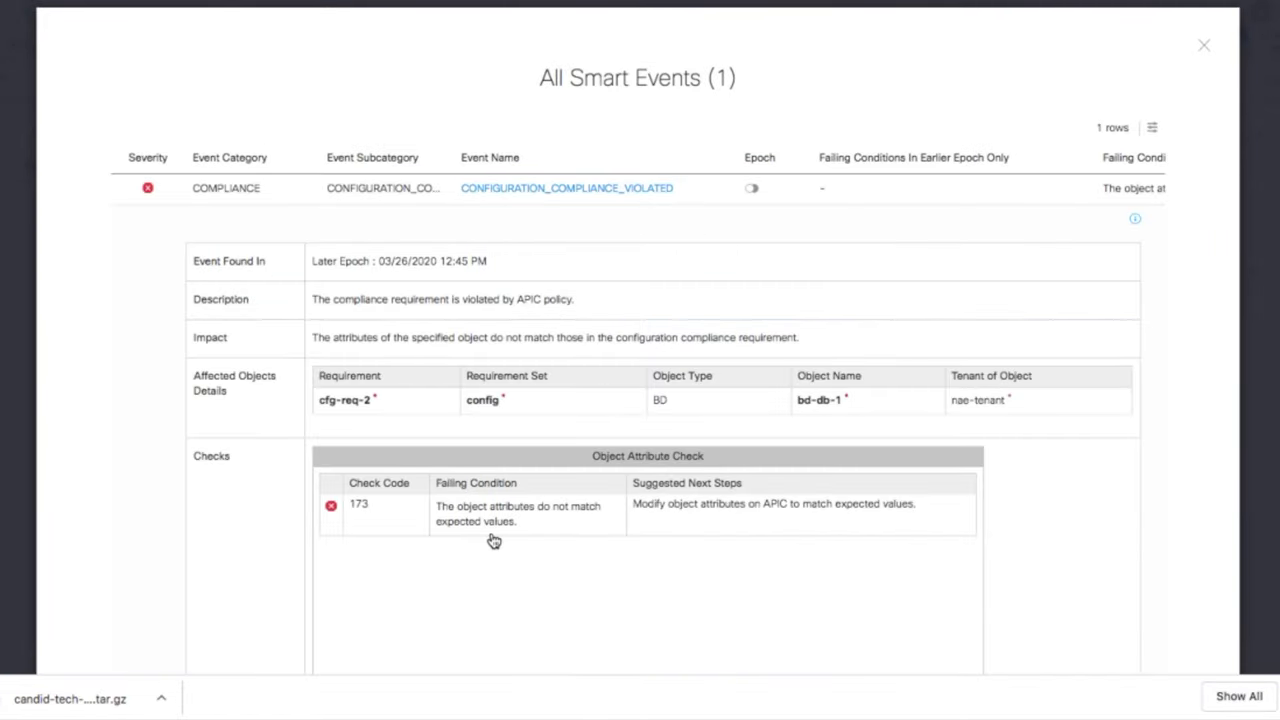
scroll(493, 541, "down", 5)
scroll(493, 541, "up", 1)
scroll(493, 541, "up", 2)
scroll(493, 541, "up", 2)
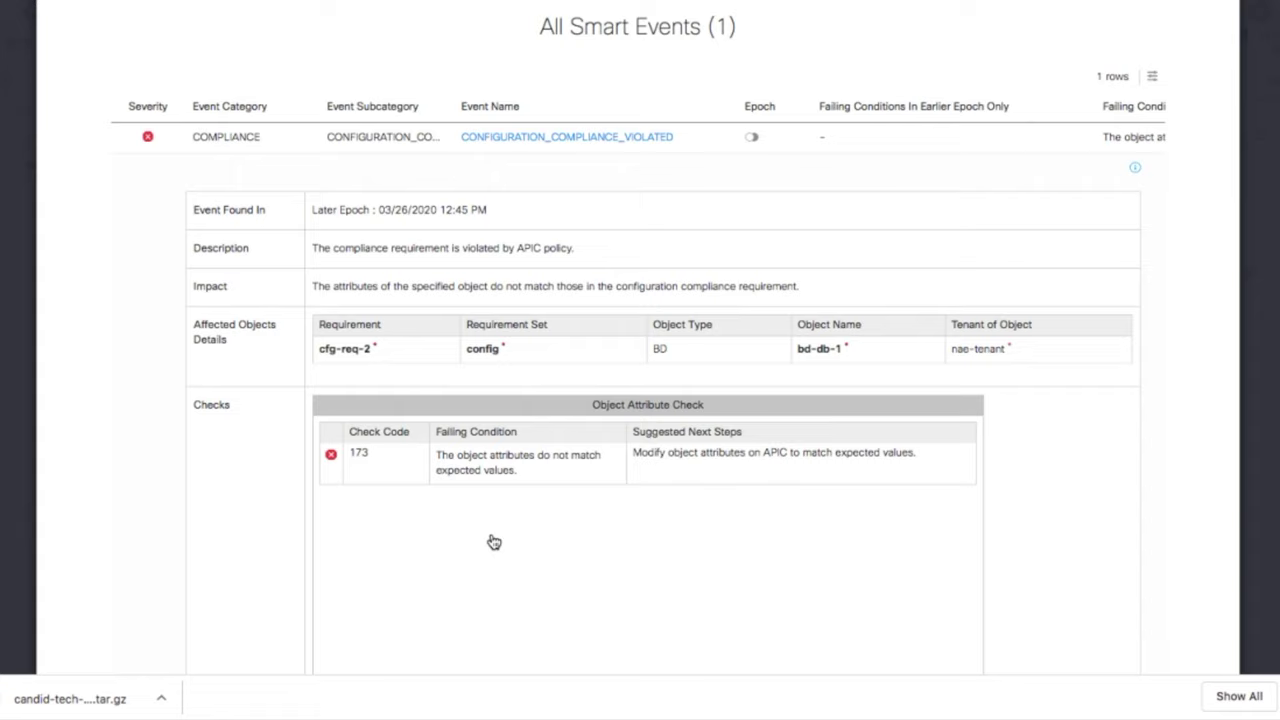
left_click(1205, 44)
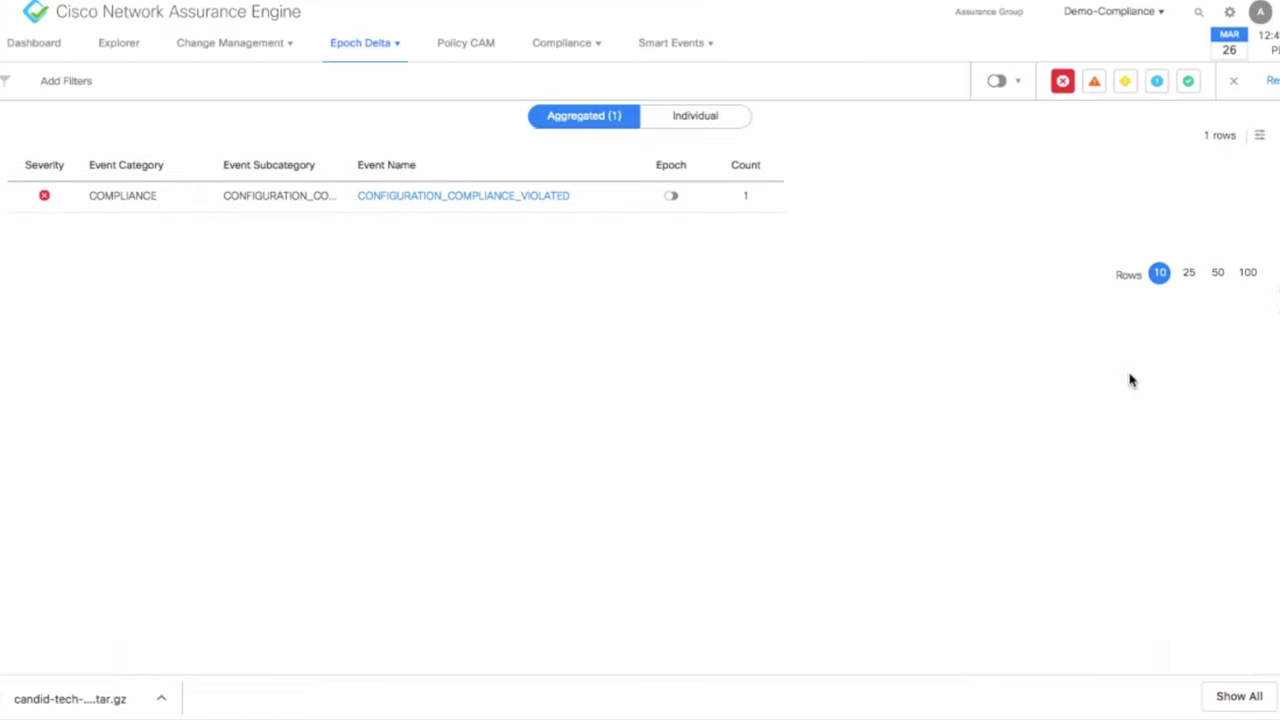
scroll(1006, 394, "up", 10)
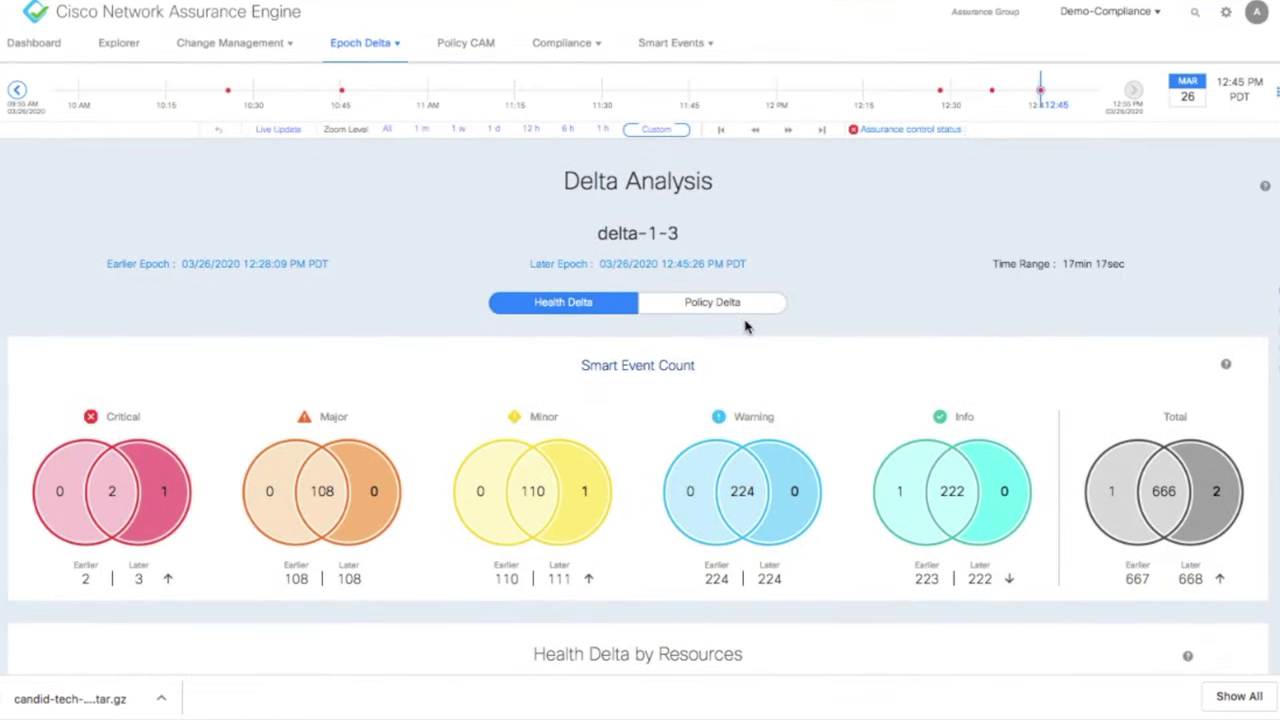
Step: Switch to Policy Delta and expand nae-tenant > bd-db-1 > subnet 10.1.3.254/24
left_click(737, 303)
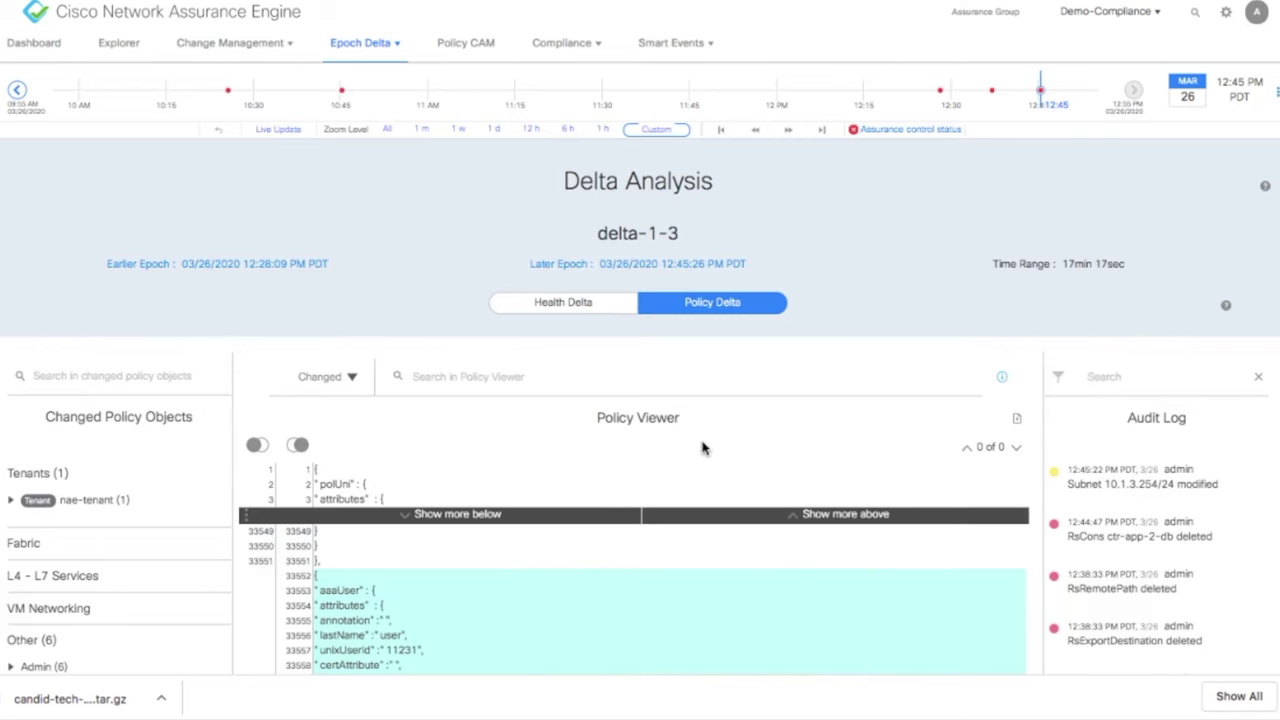
scroll(702, 447, "down", 3)
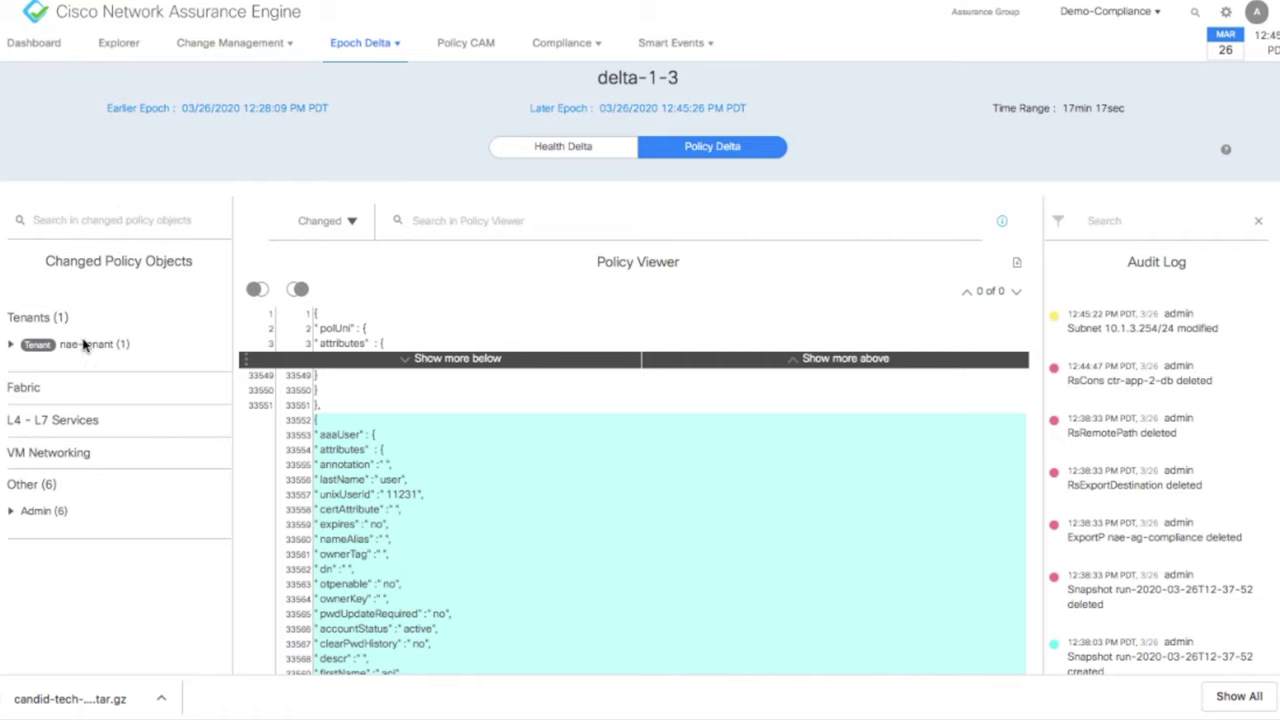
left_click(11, 344)
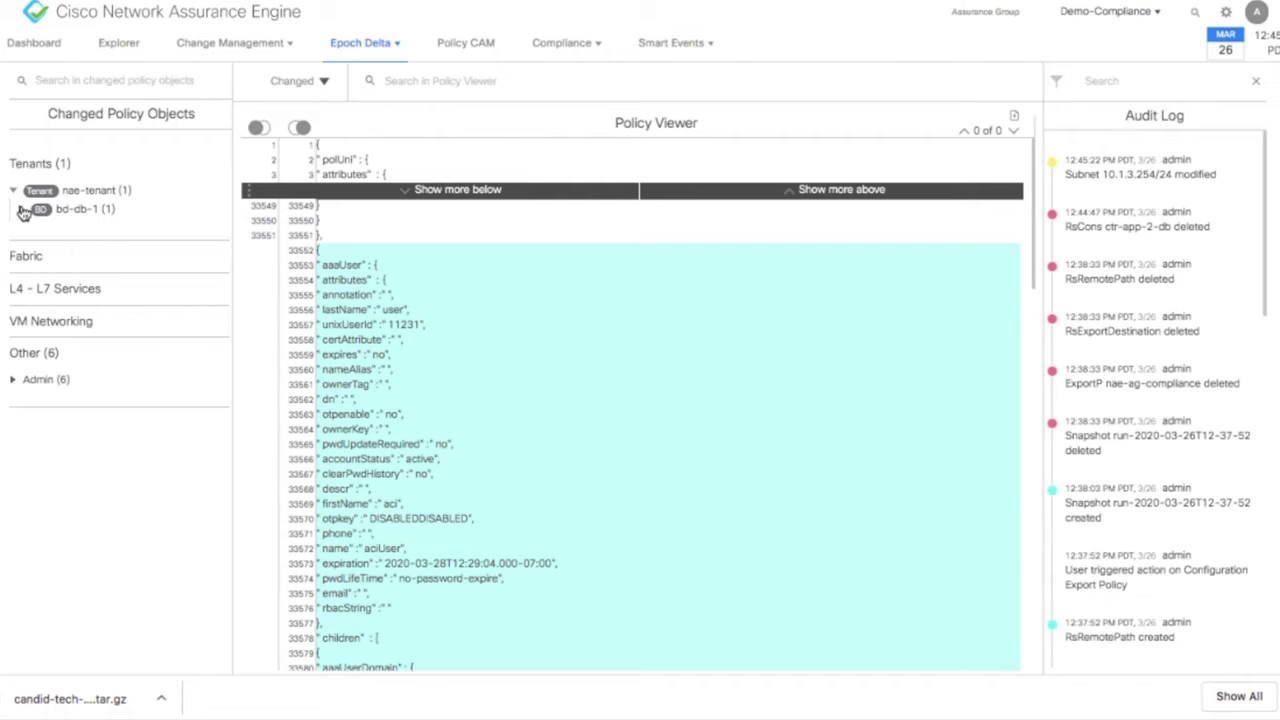
left_click(22, 210)
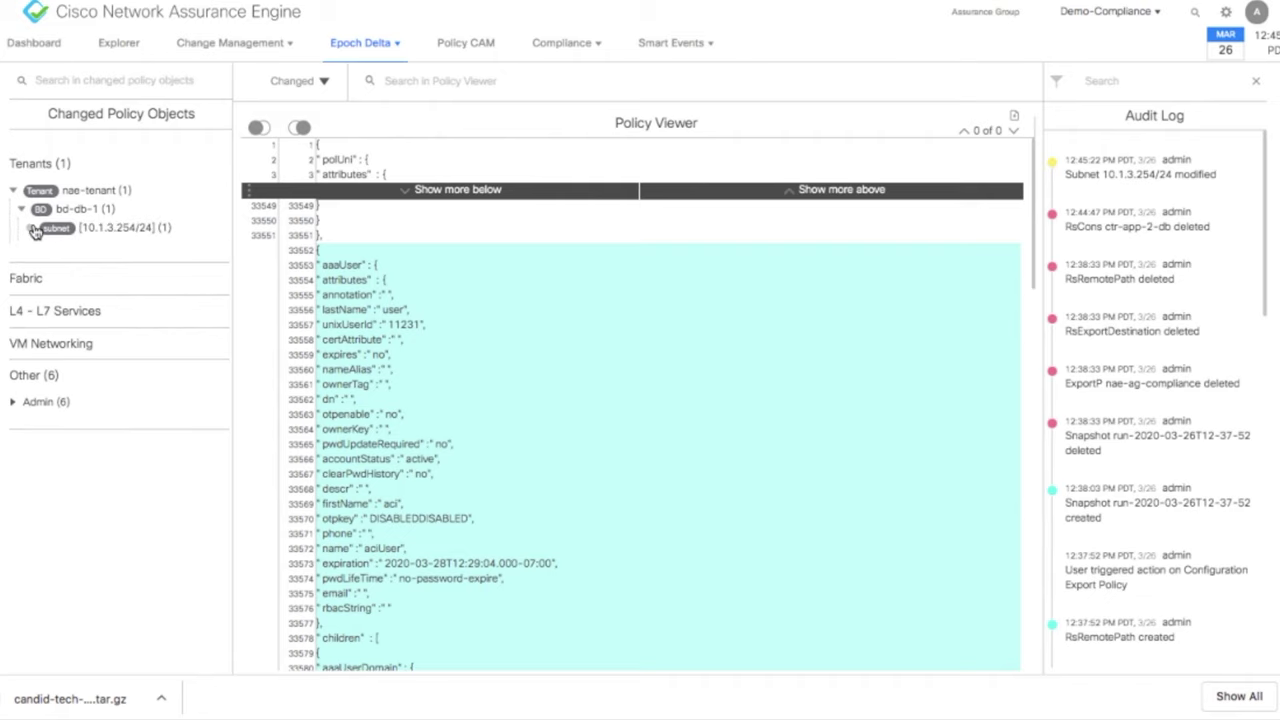
left_click(103, 229)
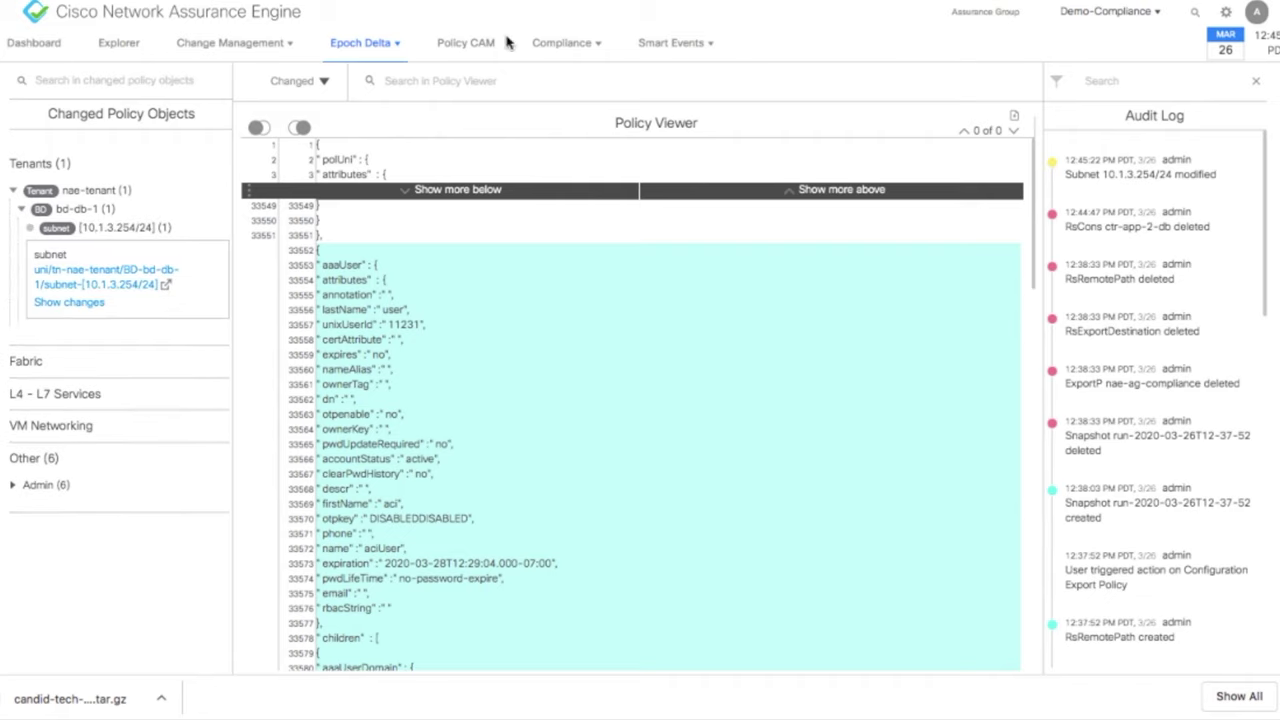
Step: Scroll the Policy Viewer to the subnet's scope change from private to public
scroll(766, 367, "down", 5)
scroll(766, 367, "down", 5)
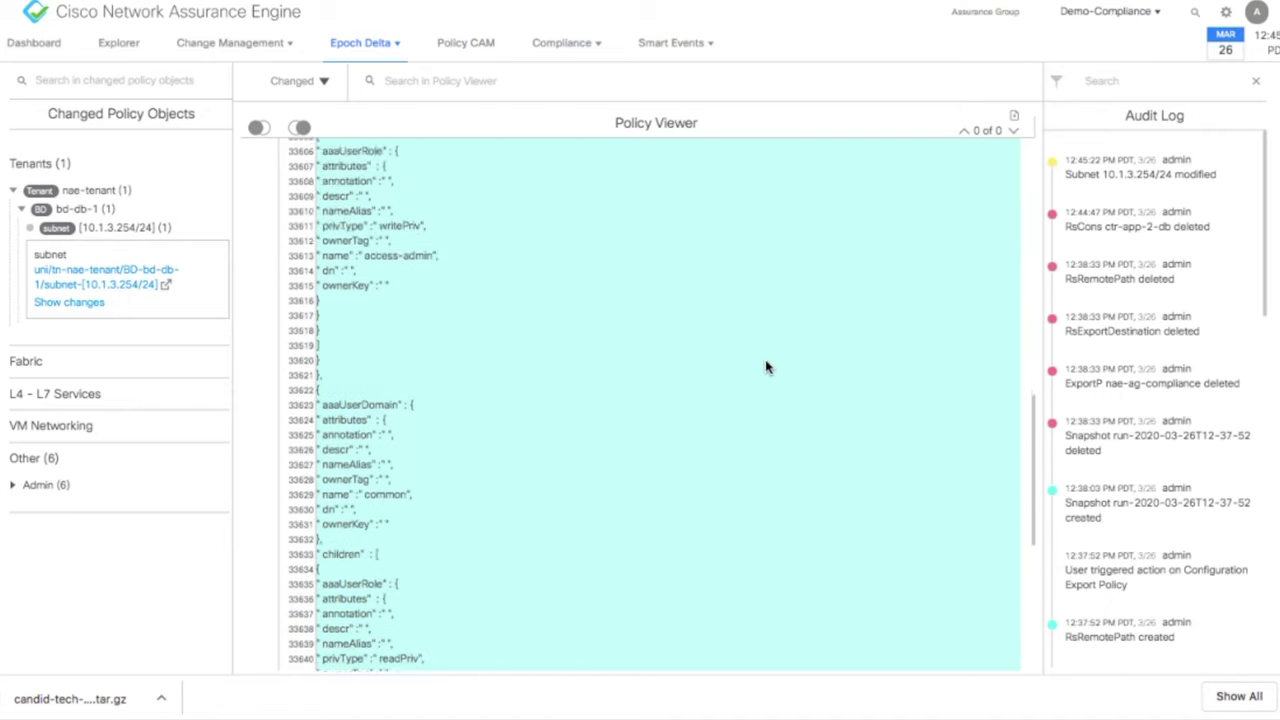
scroll(766, 367, "down", 3)
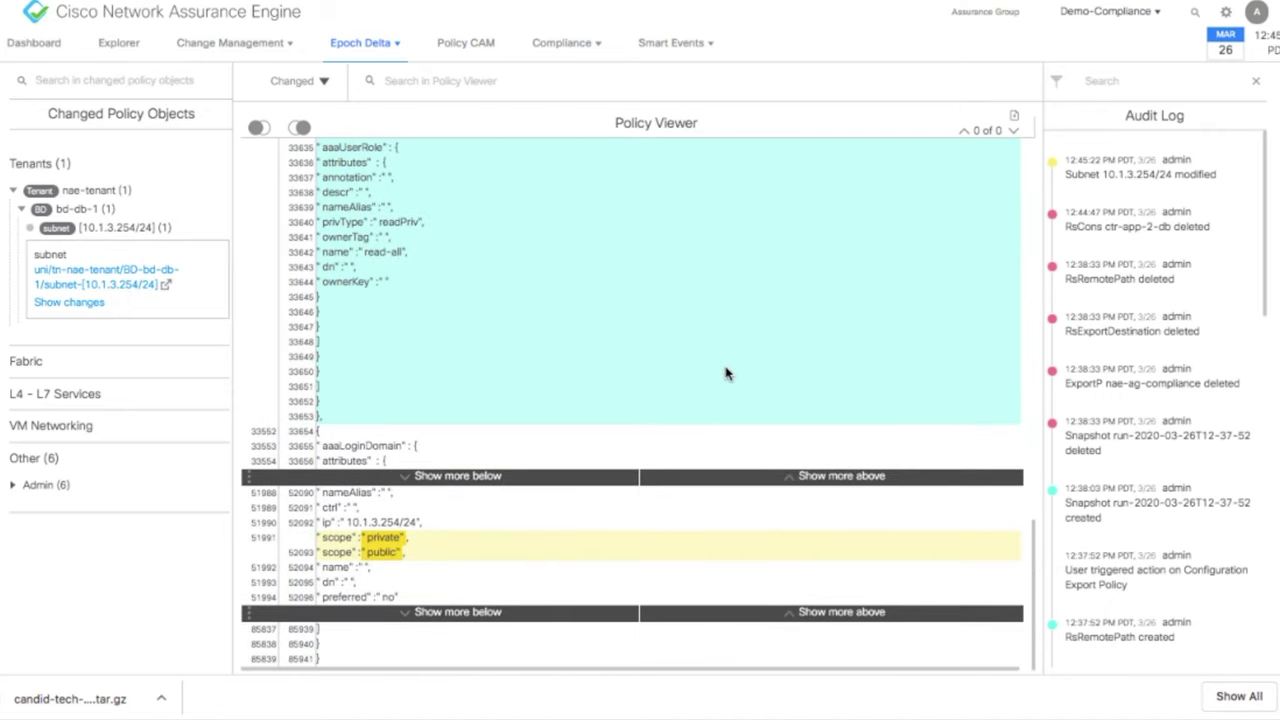
scroll(727, 373, "up", 2)
scroll(727, 373, "up", 2)
scroll(727, 373, "down", 1)
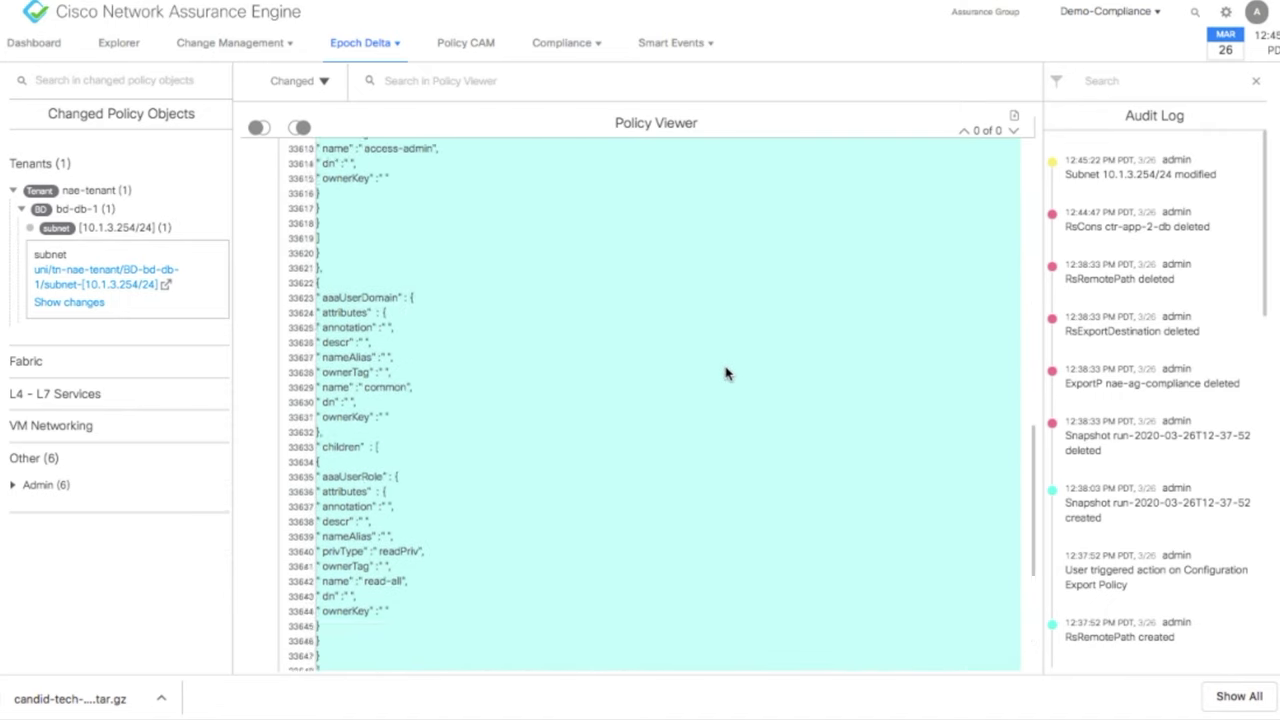
scroll(727, 373, "down", 3)
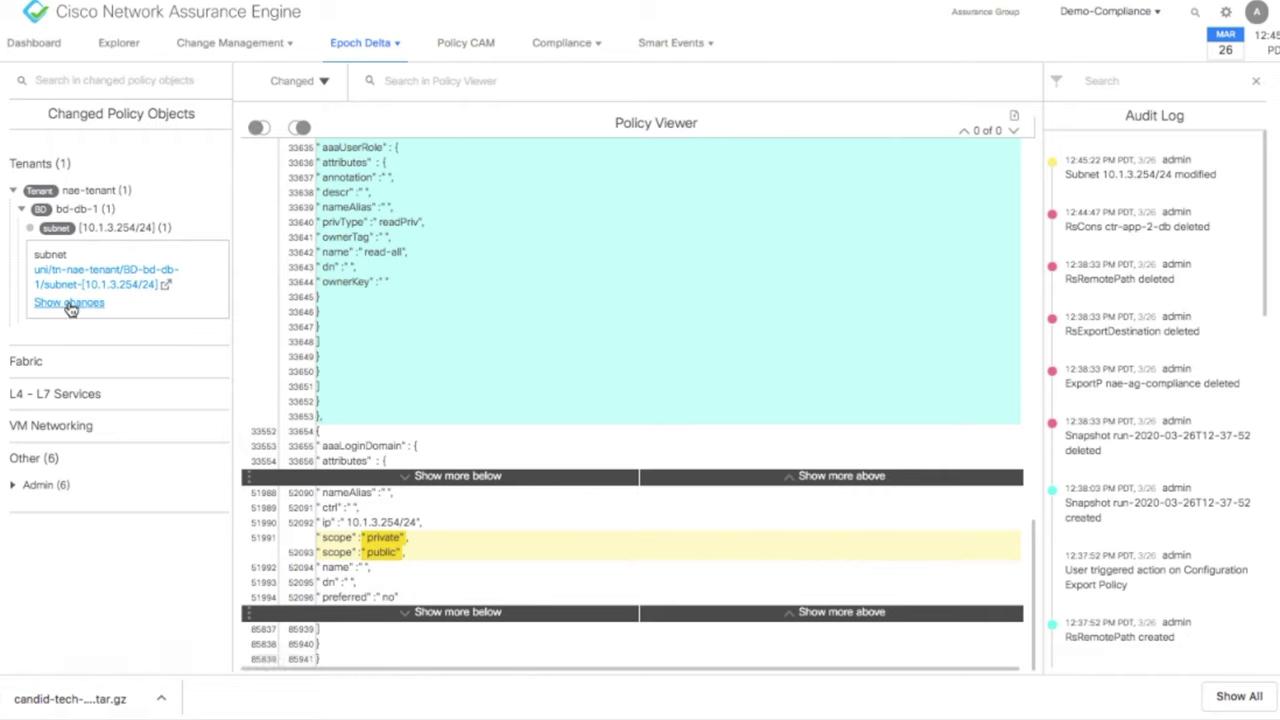
Step: Filter the Audit Log to the subnet DN, showing the 12:45:22 PM 10.1.3.254/24 modification
left_click(69, 303)
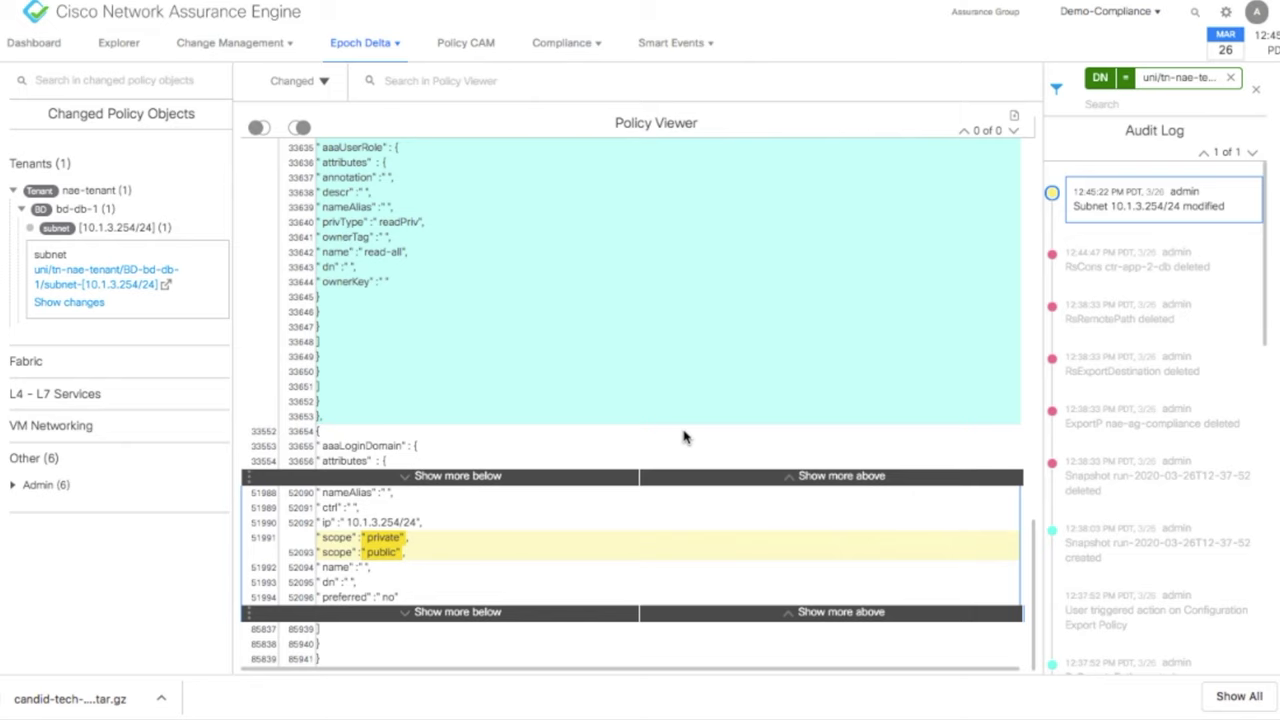
scroll(684, 437, "up", 3)
scroll(684, 437, "up", 3)
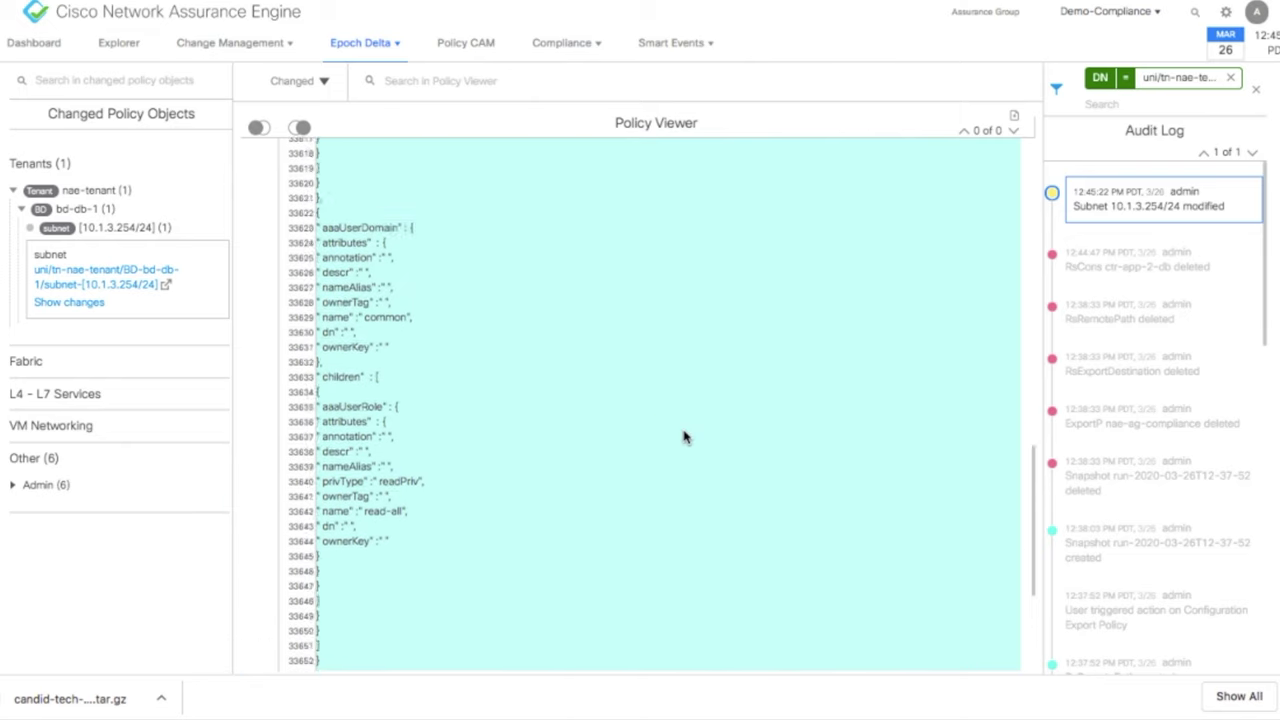
scroll(684, 437, "up", 2)
scroll(684, 437, "up", 2)
scroll(684, 437, "up", 2)
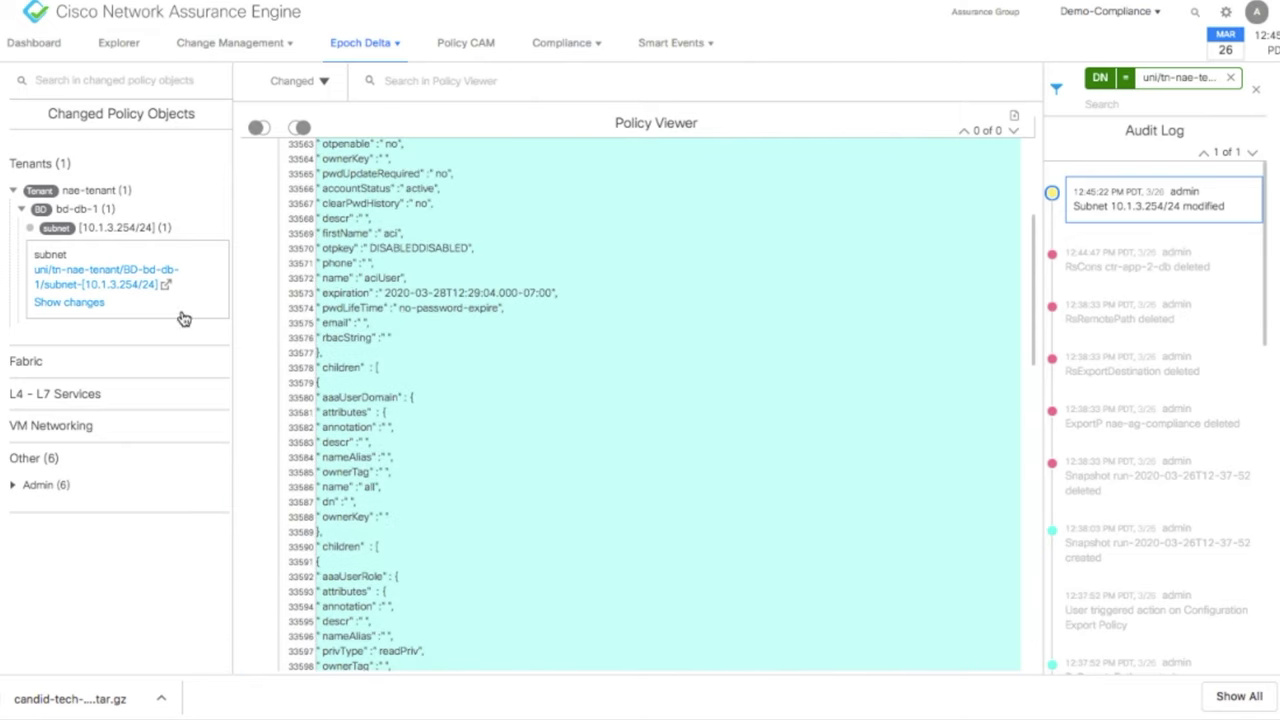
left_click(178, 315)
Step: Return to Health Delta, where critical events rise from 2 to 3 (667 vs 668)
scroll(585, 386, "up", 2)
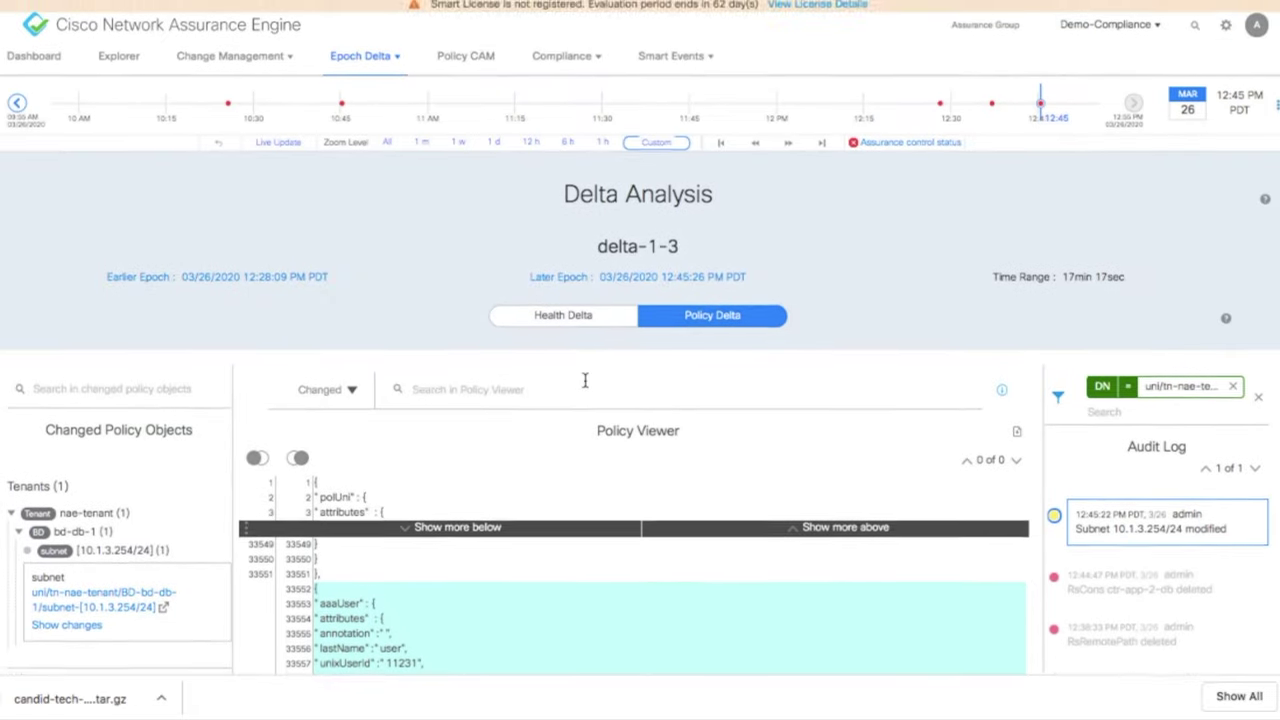
left_click(575, 308)
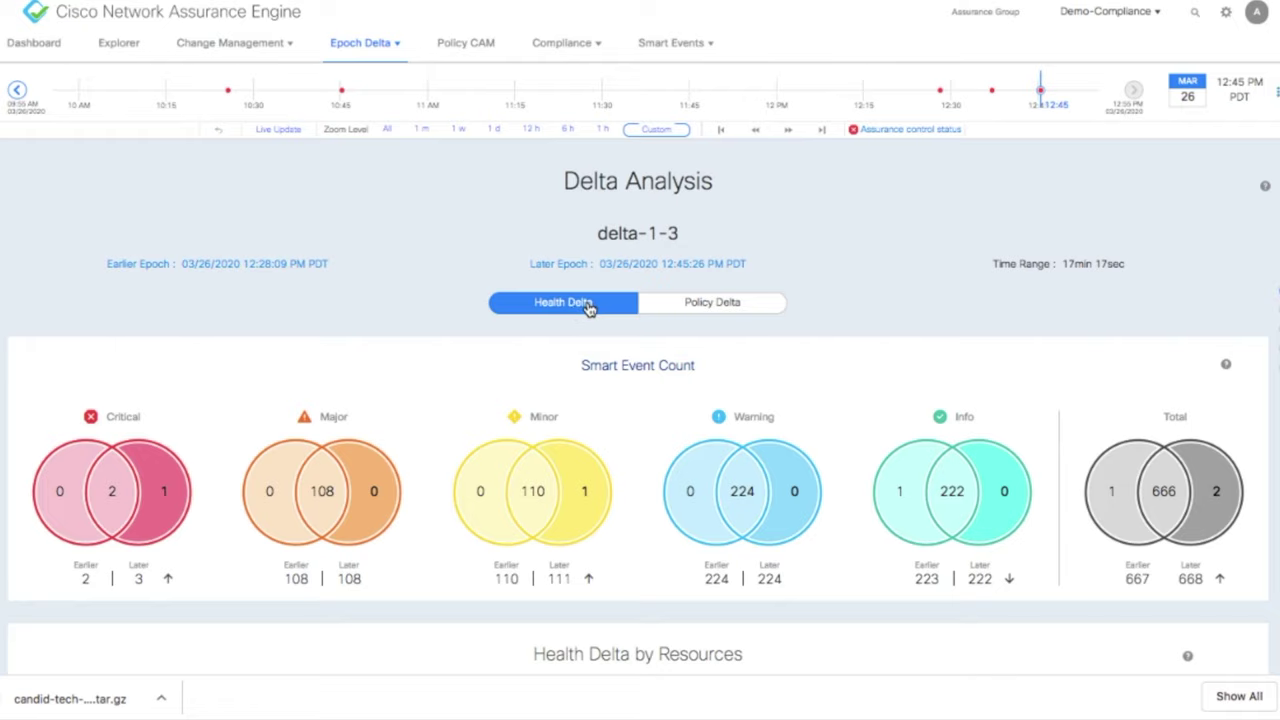
Step: Switch back to Policy Delta and scroll the Policy Viewer down to the scope diff
left_click(680, 303)
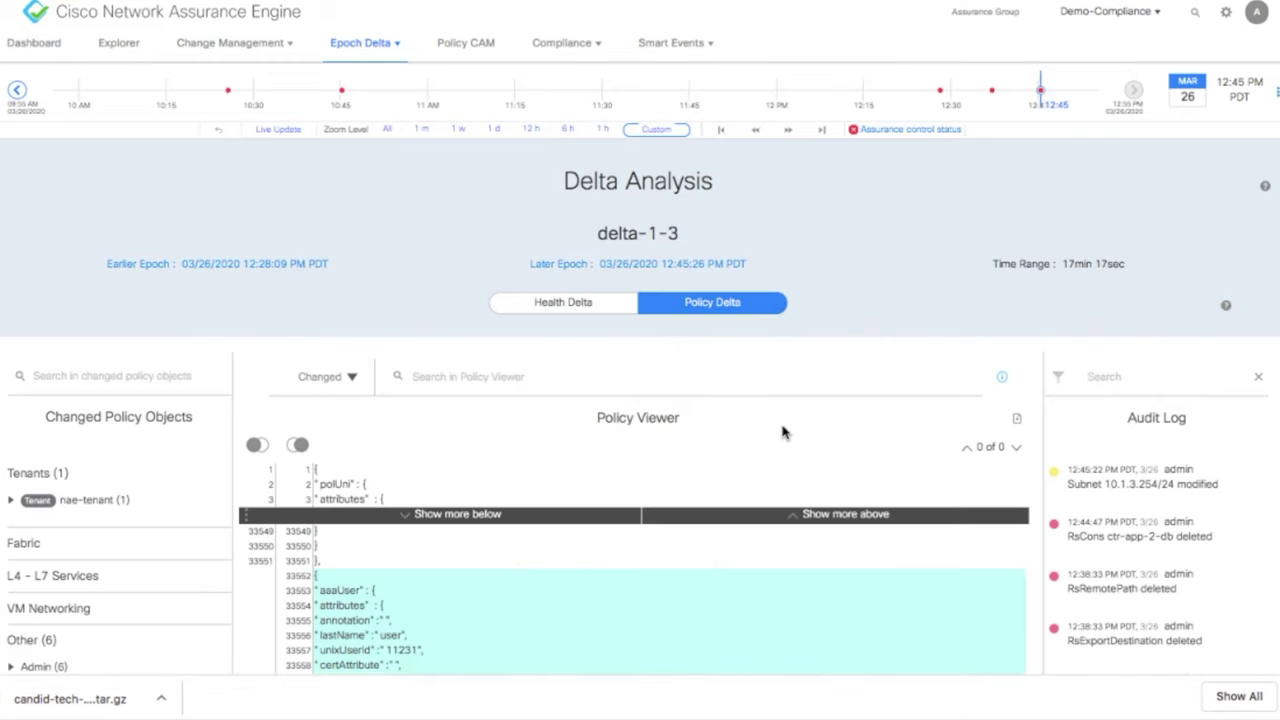
scroll(783, 432, "down", 3)
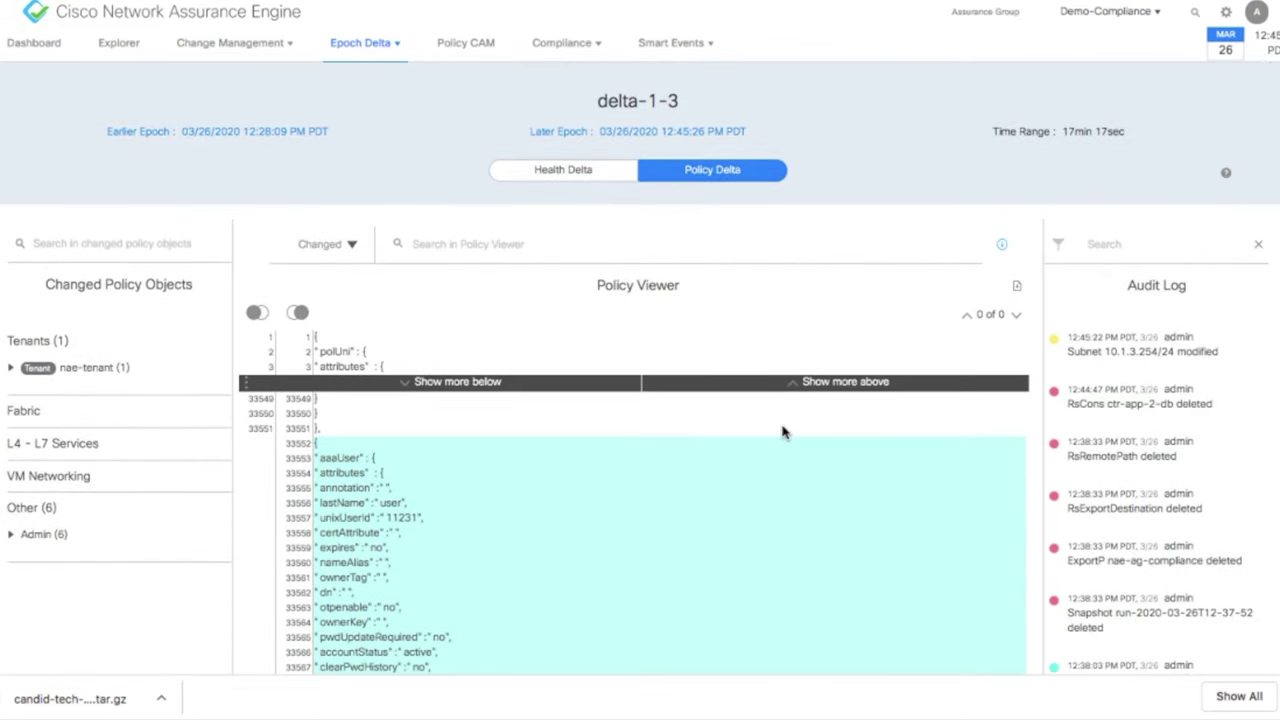
scroll(783, 432, "up", 3)
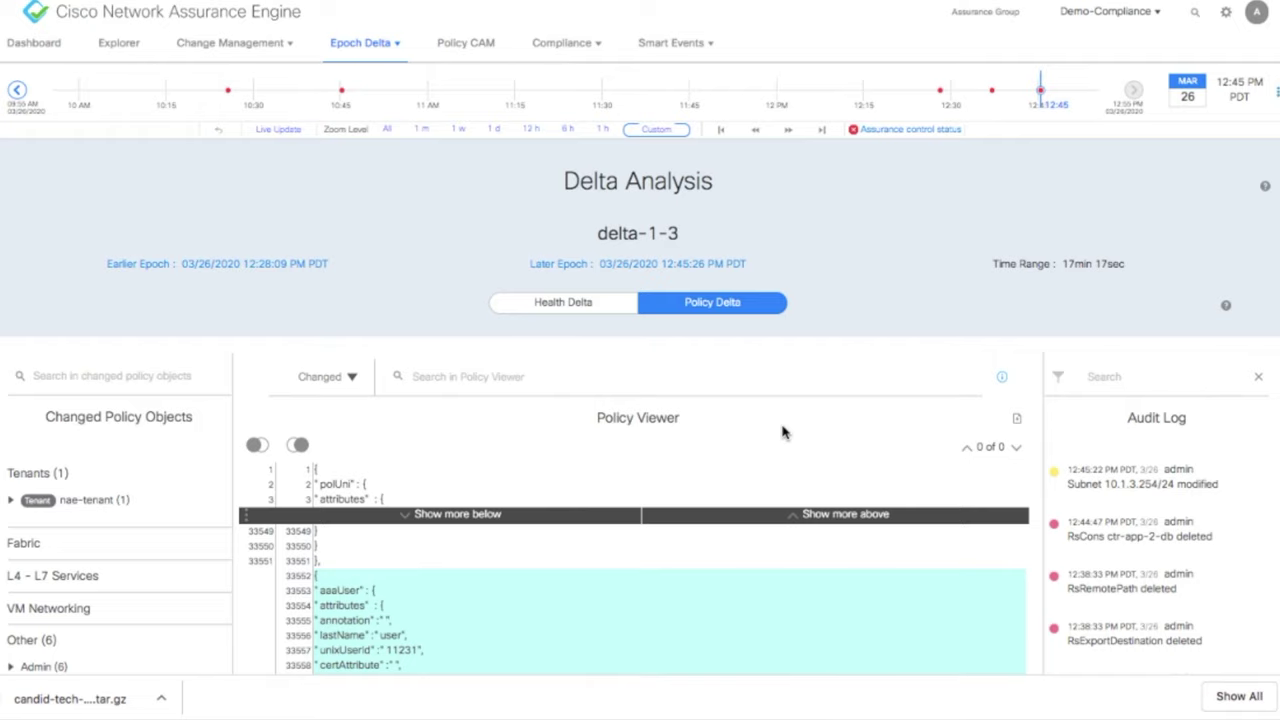
scroll(783, 432, "down", 1)
scroll(783, 432, "down", 1)
scroll(783, 432, "down", 1)
scroll(783, 432, "down", 1)
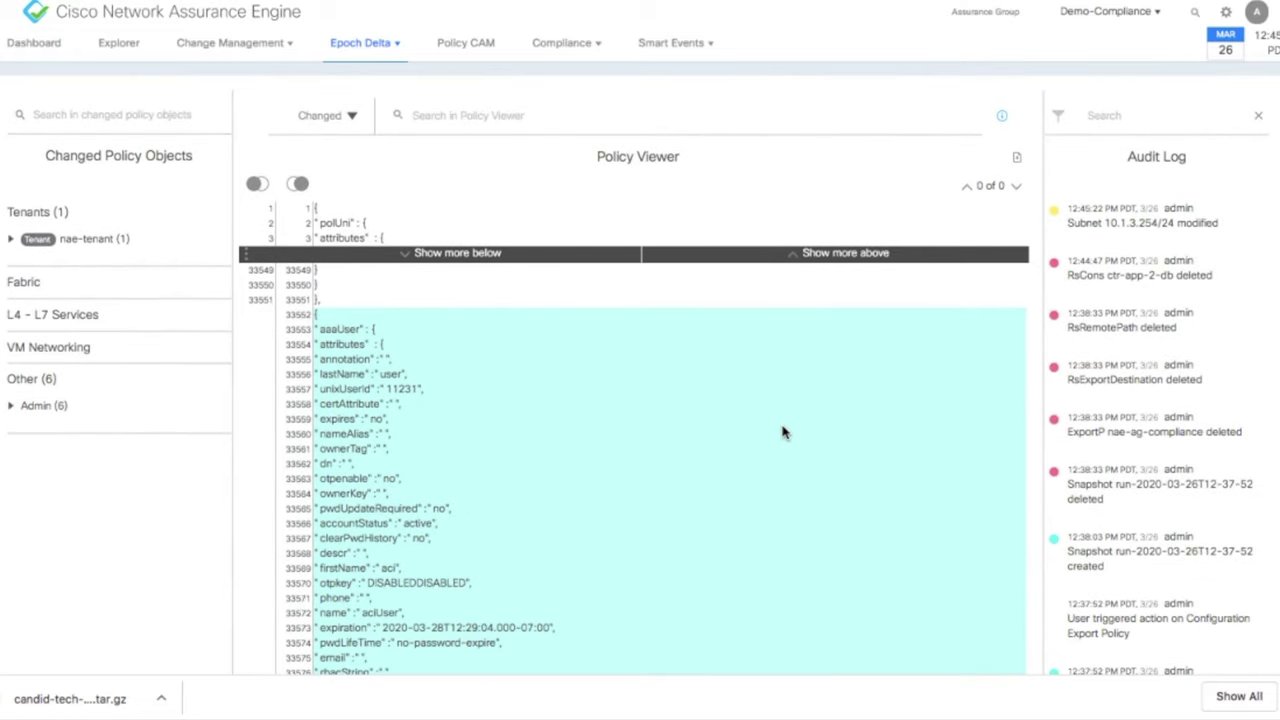
scroll(783, 432, "down", 1)
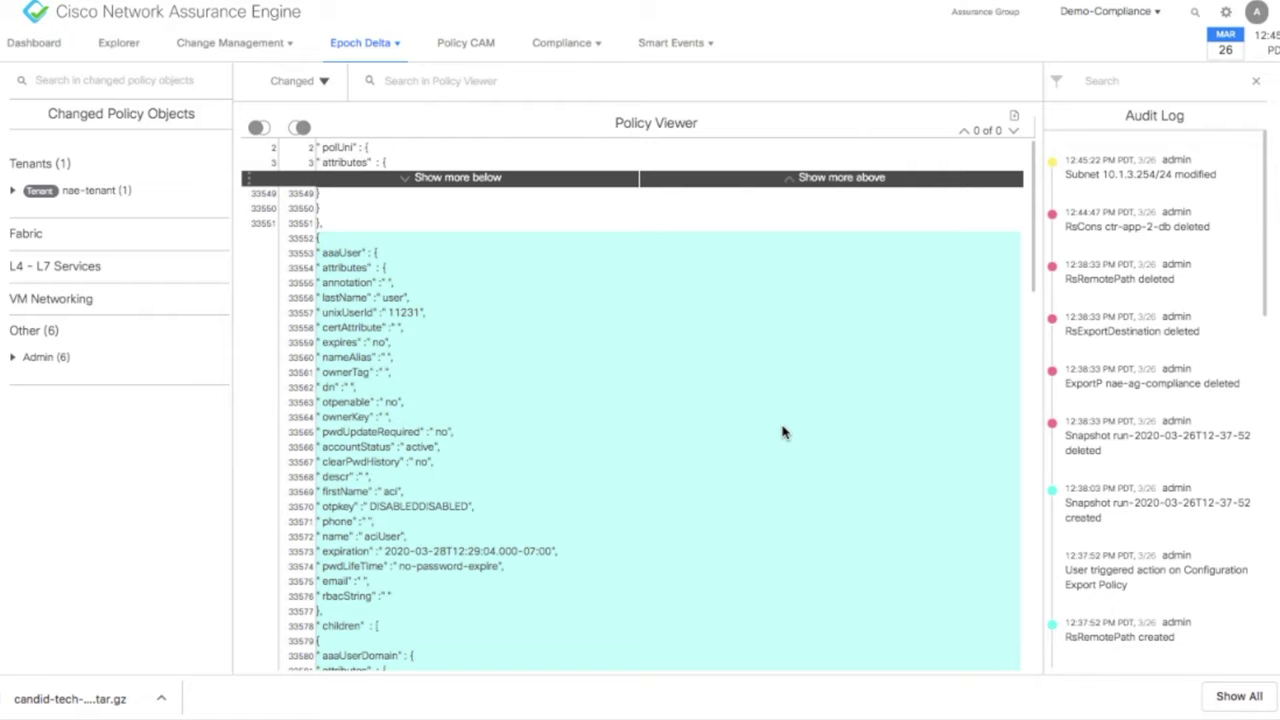
scroll(783, 432, "down", 2)
scroll(783, 432, "down", 2)
scroll(783, 432, "down", 2)
scroll(783, 432, "down", 2)
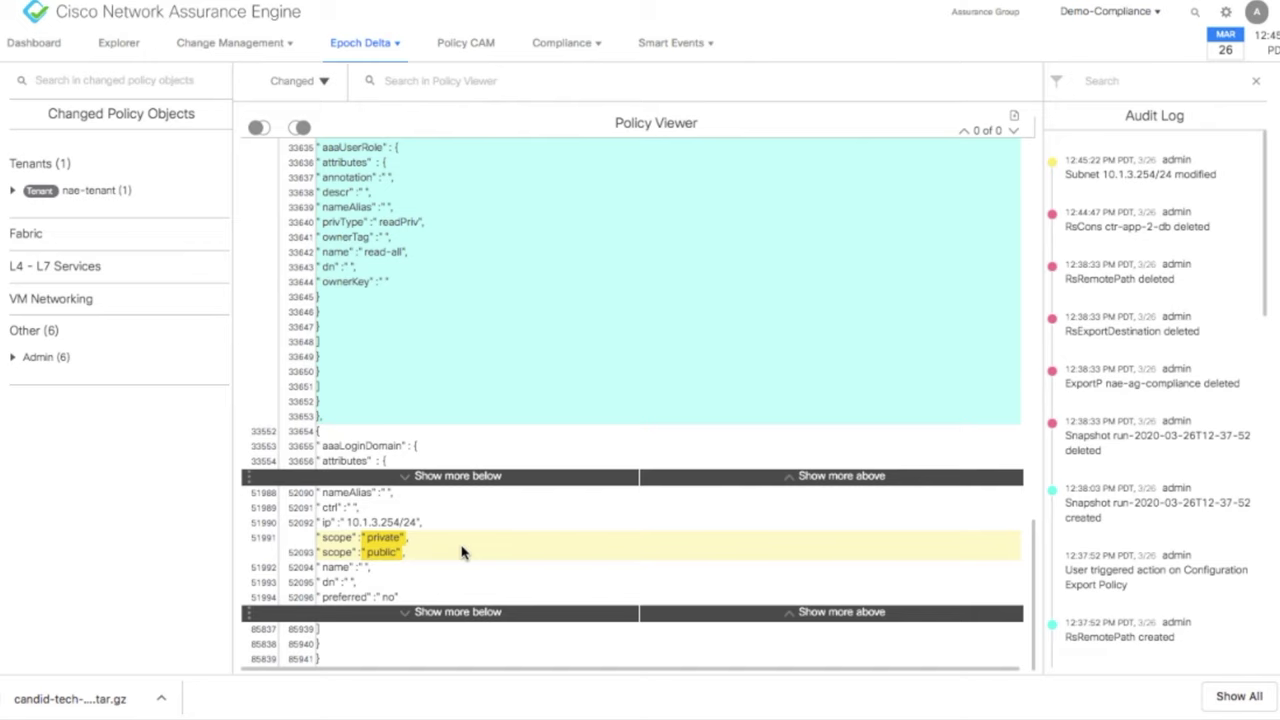
Step: Scroll the policy diff back to the top, past the added aaaUser entries
scroll(462, 552, "up", 2)
scroll(709, 455, "up", 2)
scroll(709, 455, "up", 3)
scroll(709, 455, "up", 3)
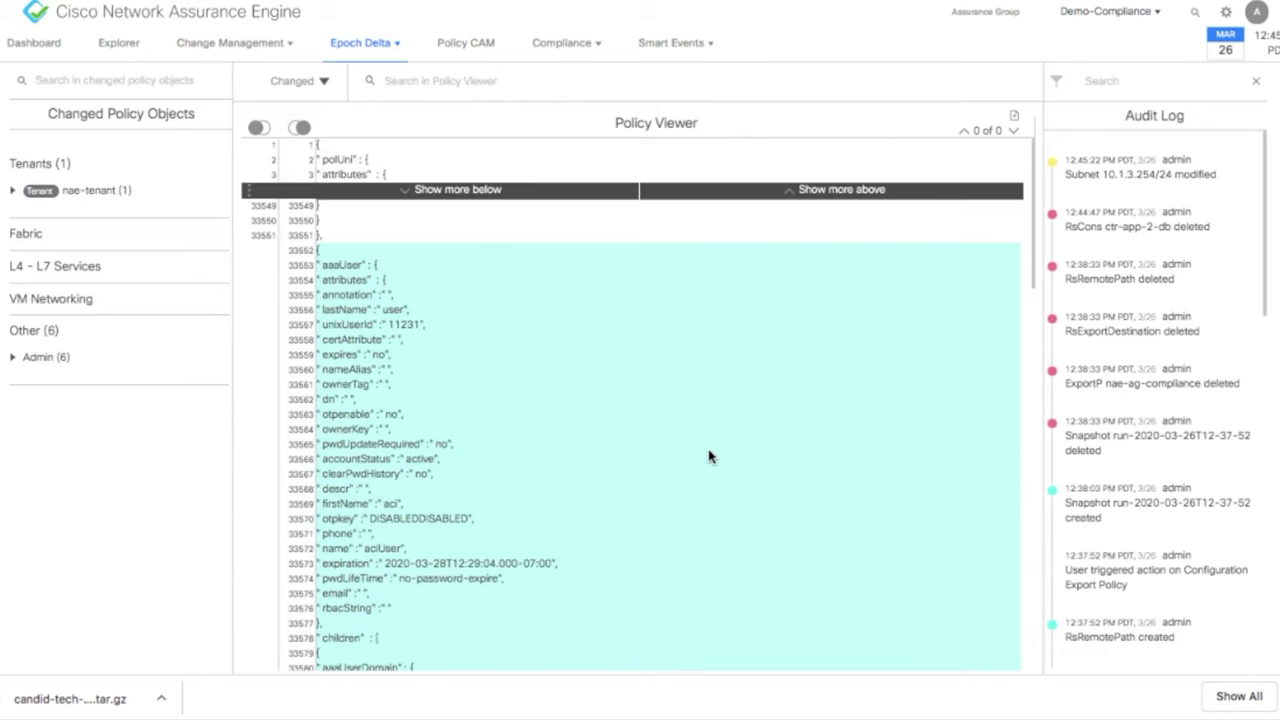
scroll(777, 486, "up", 2)
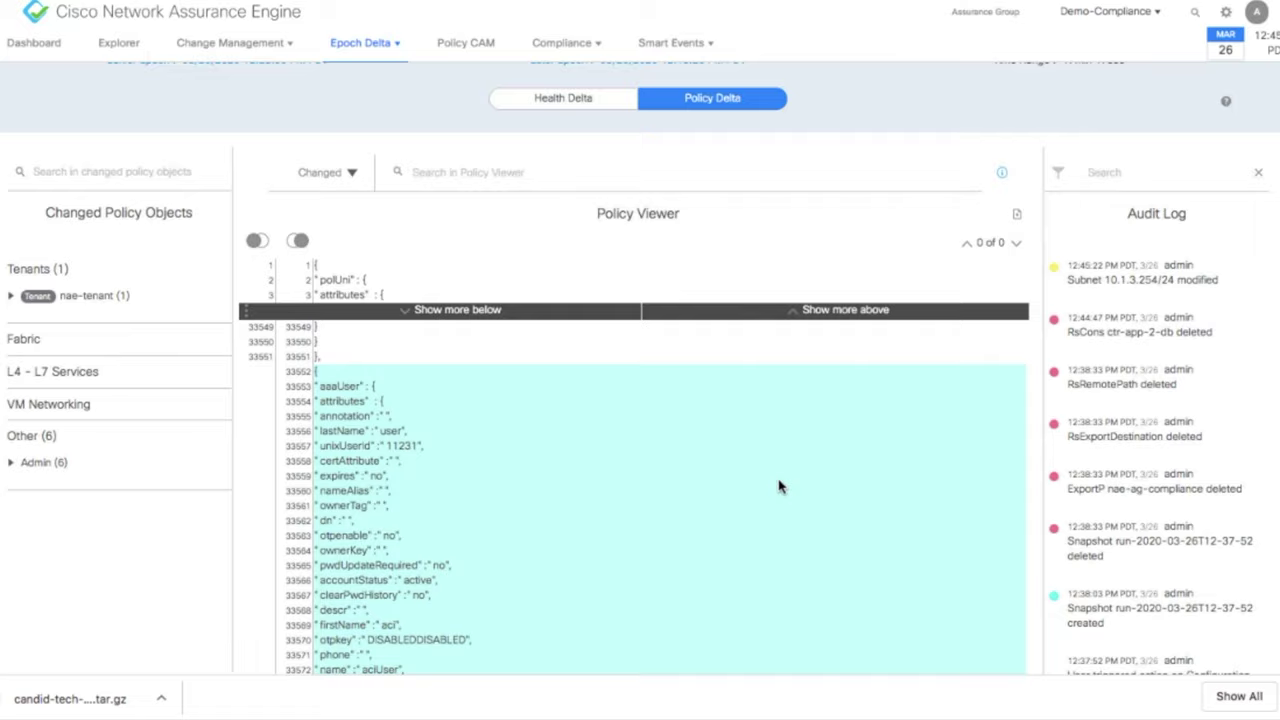
scroll(777, 486, "up", 2)
scroll(780, 487, "up", 2)
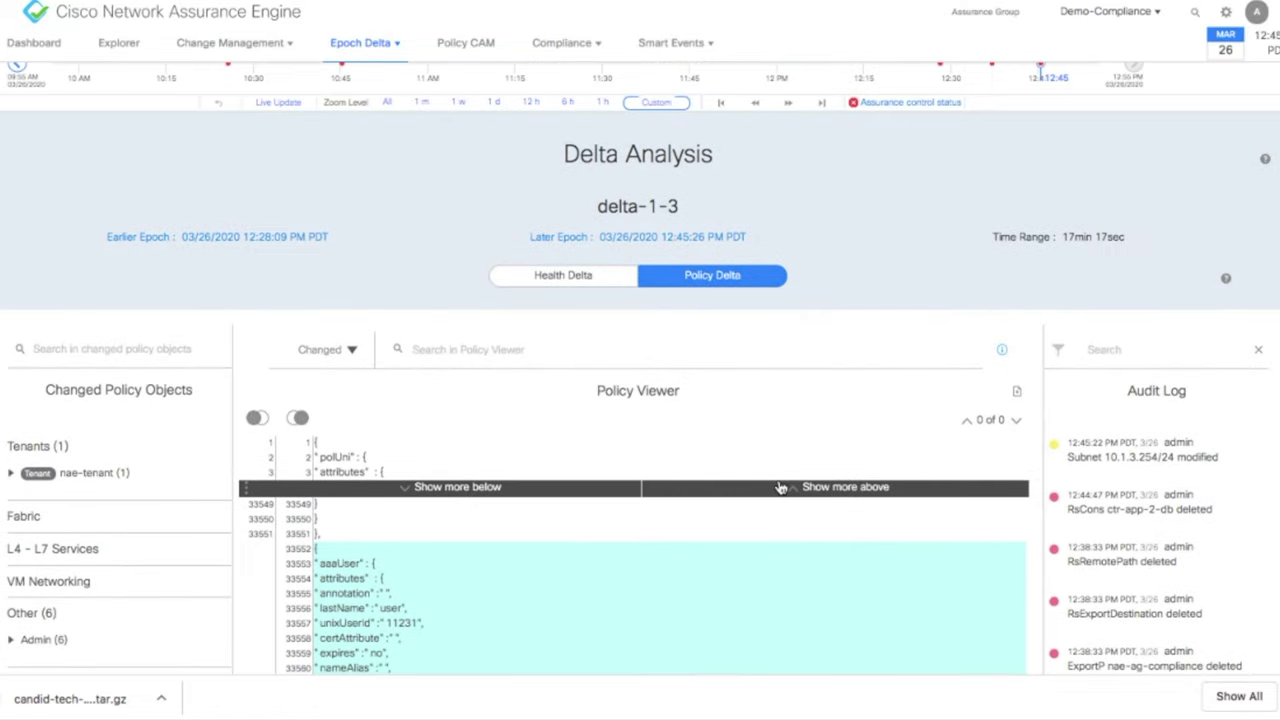
scroll(780, 487, "up", 2)
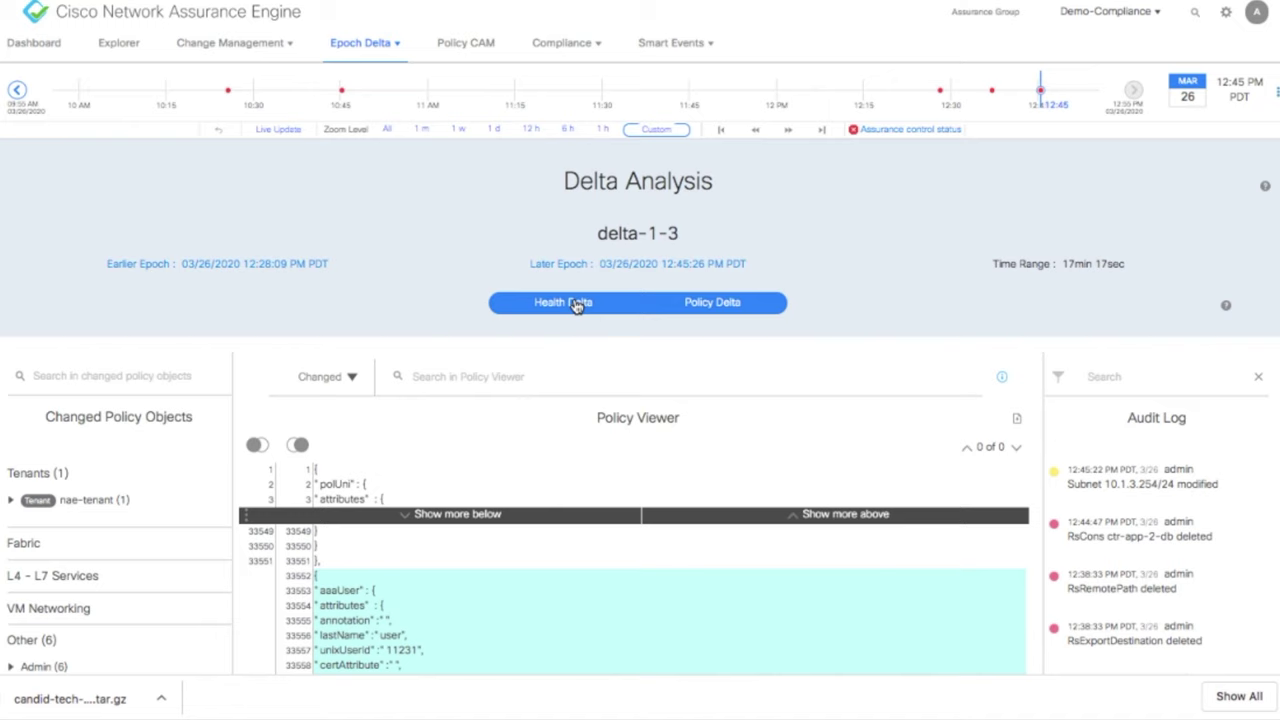
Step: Return delta-1-3 to Health Delta and bring the Health Delta by Resources table into view
left_click(578, 303)
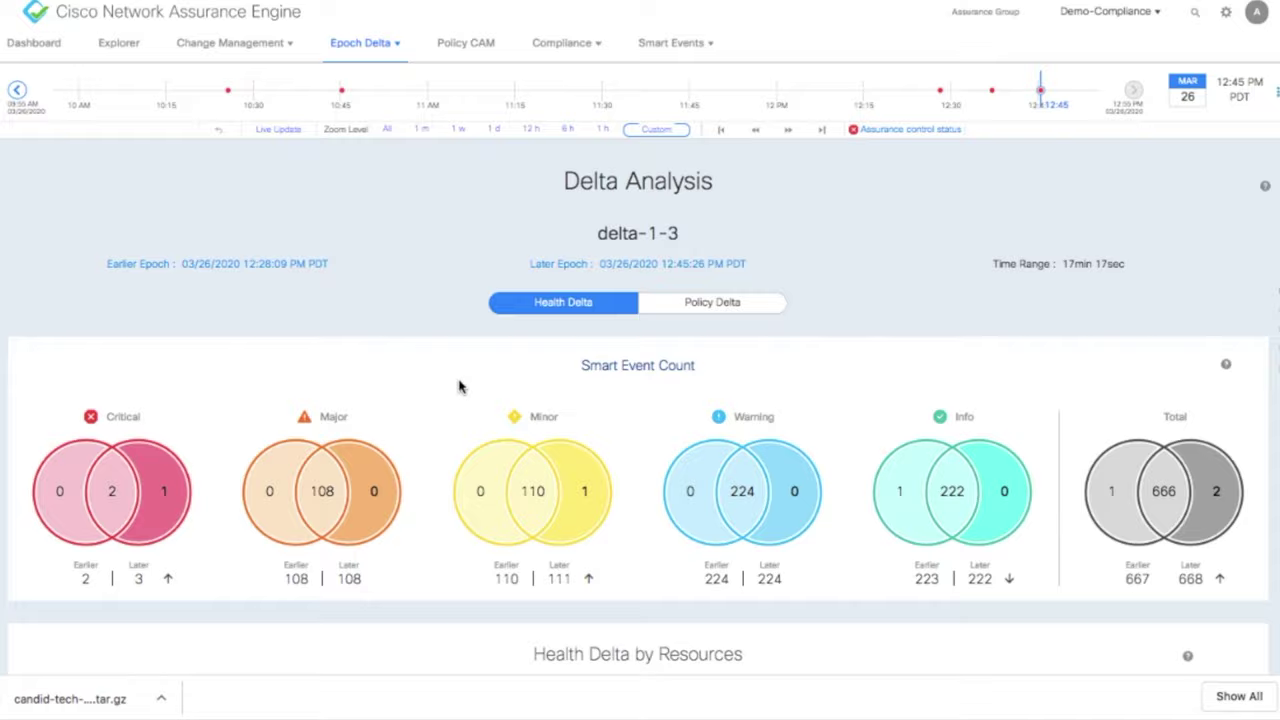
scroll(460, 387, "down", 2)
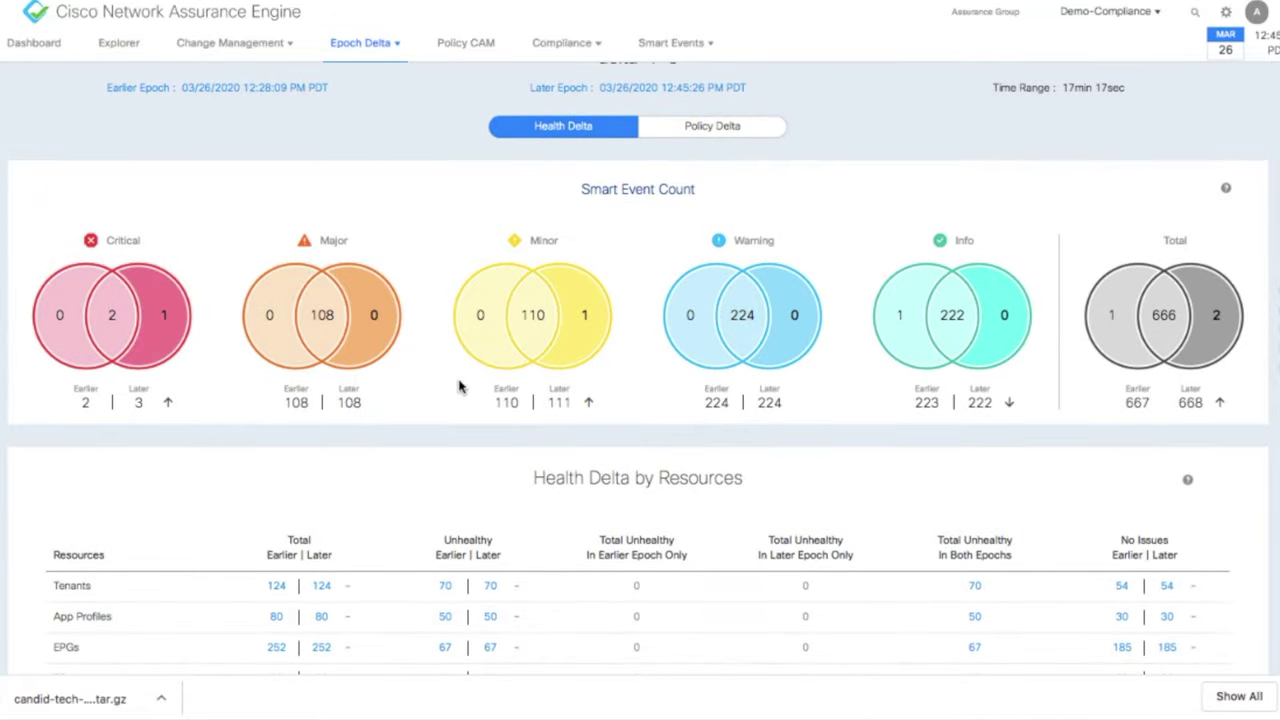